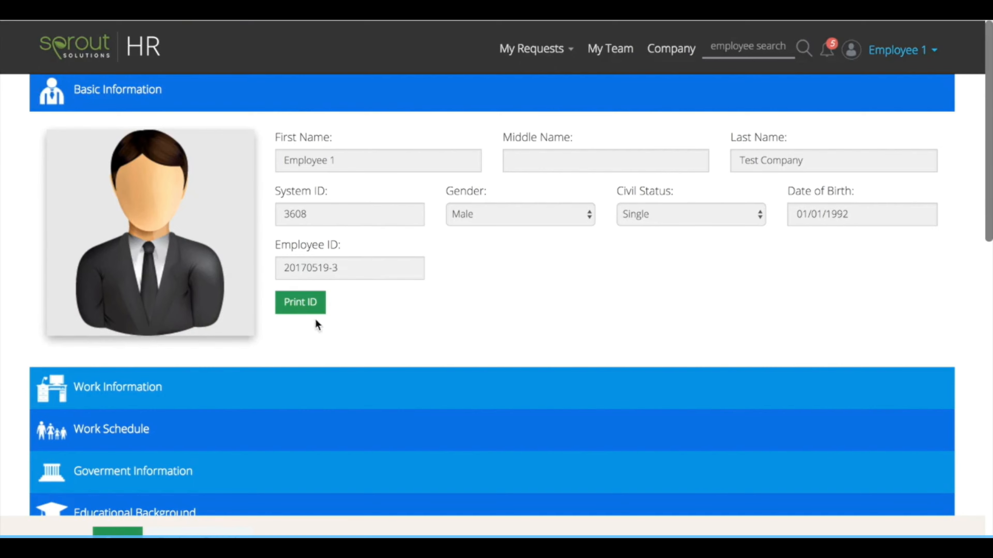
Step: Review the Work Information and Work Schedule sections of the employee profile
click(150, 389)
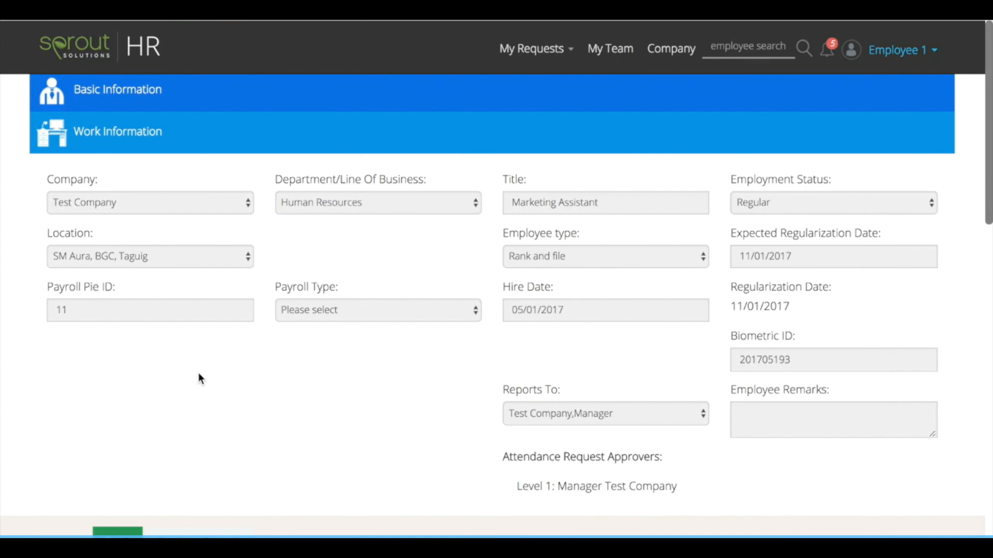
scroll(199, 376, down, 4)
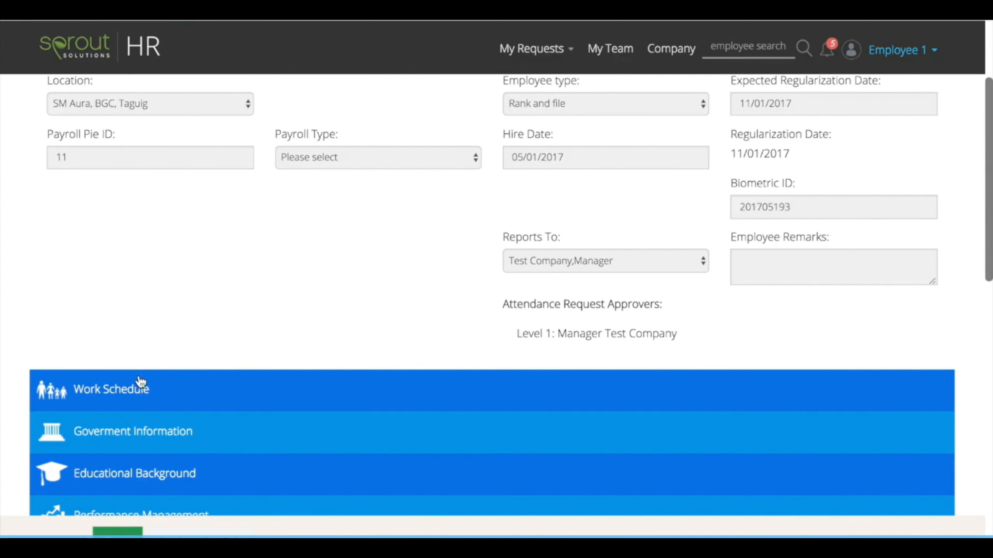
click(140, 393)
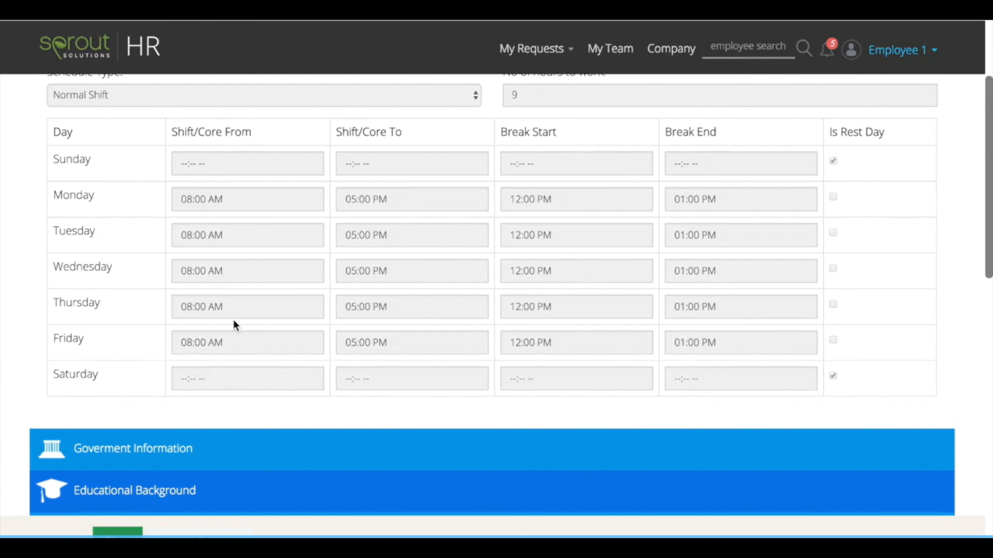
scroll(234, 320, up, 1)
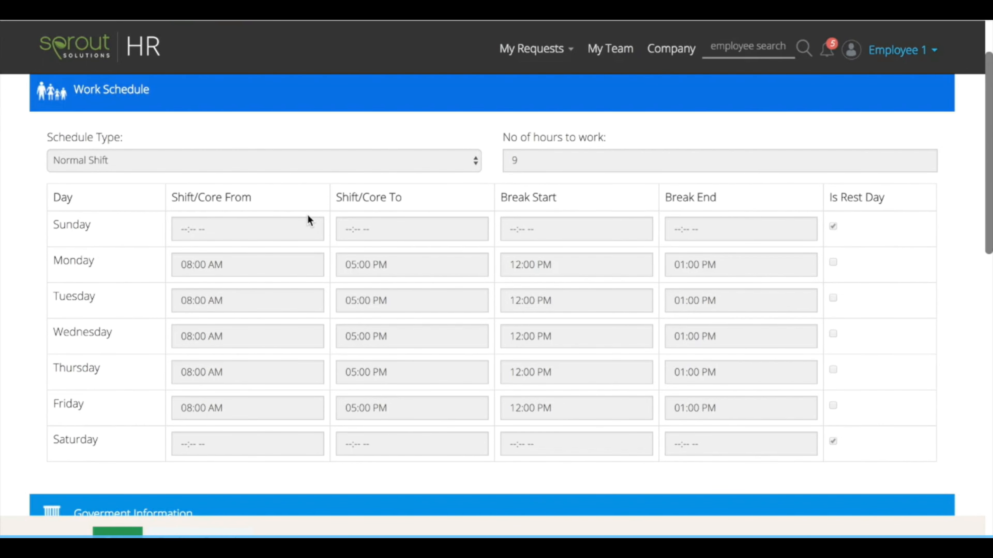
scroll(308, 216, down, 6)
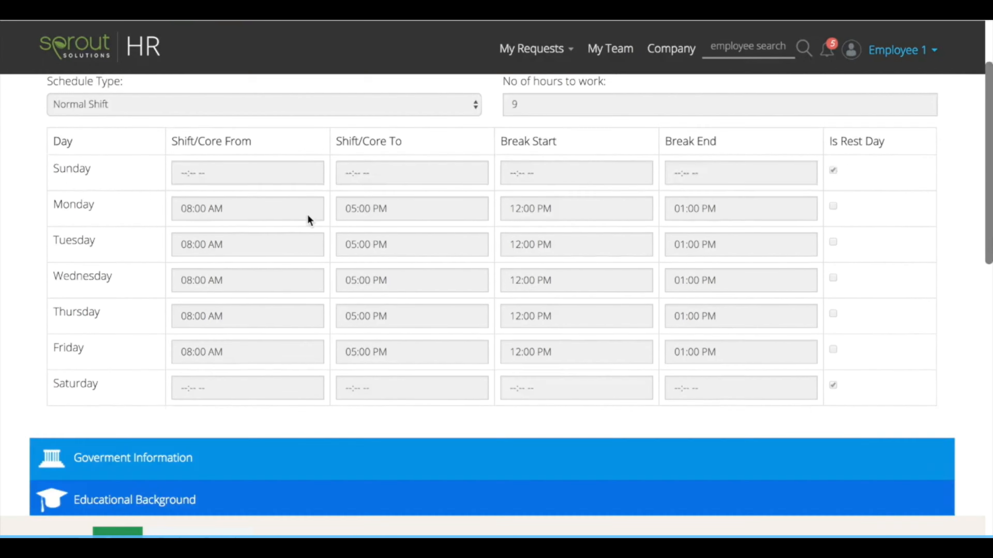
Step: Show the Government Information section of the profile, followed by Educational Background
scroll(234, 195, down, 4)
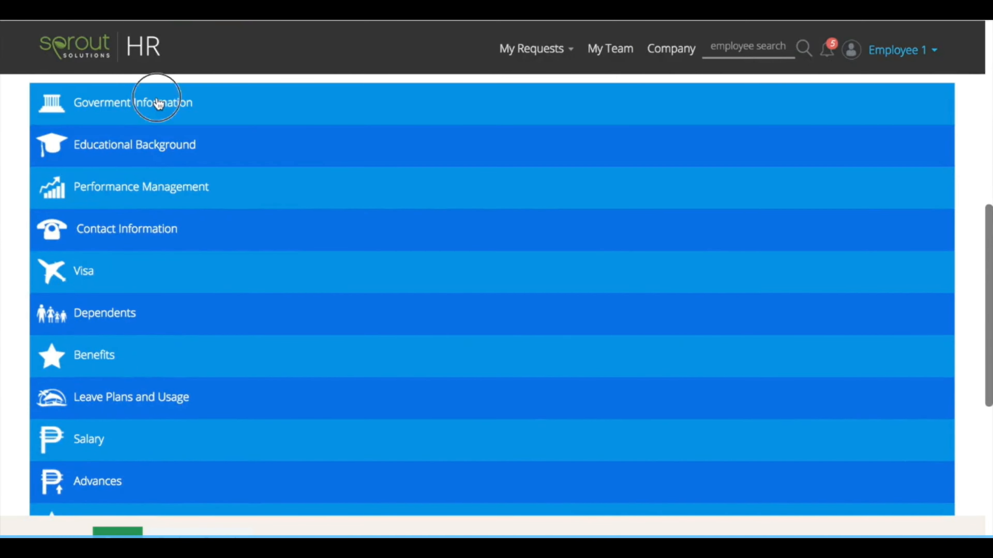
scroll(160, 104, down, 4)
scroll(201, 210, up, 8)
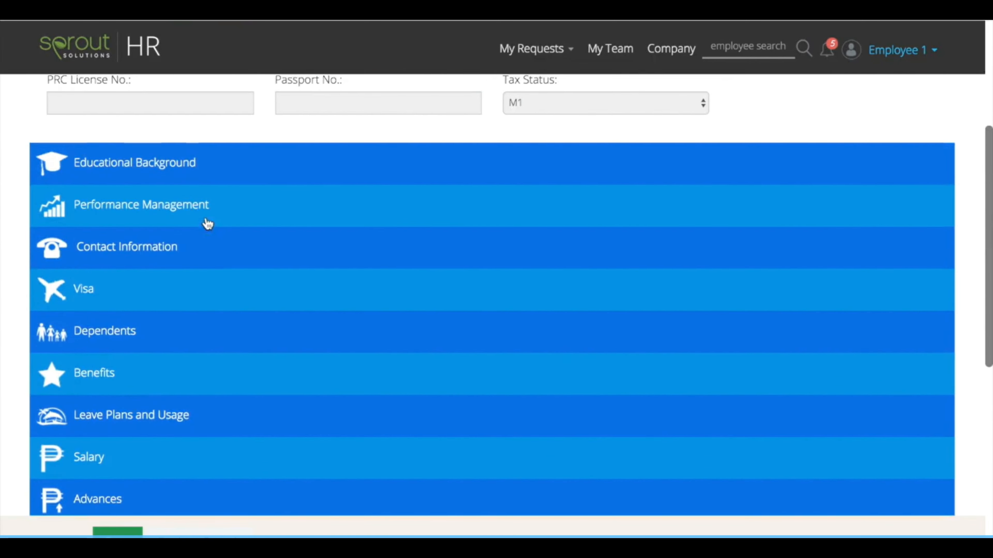
scroll(208, 224, up, 1)
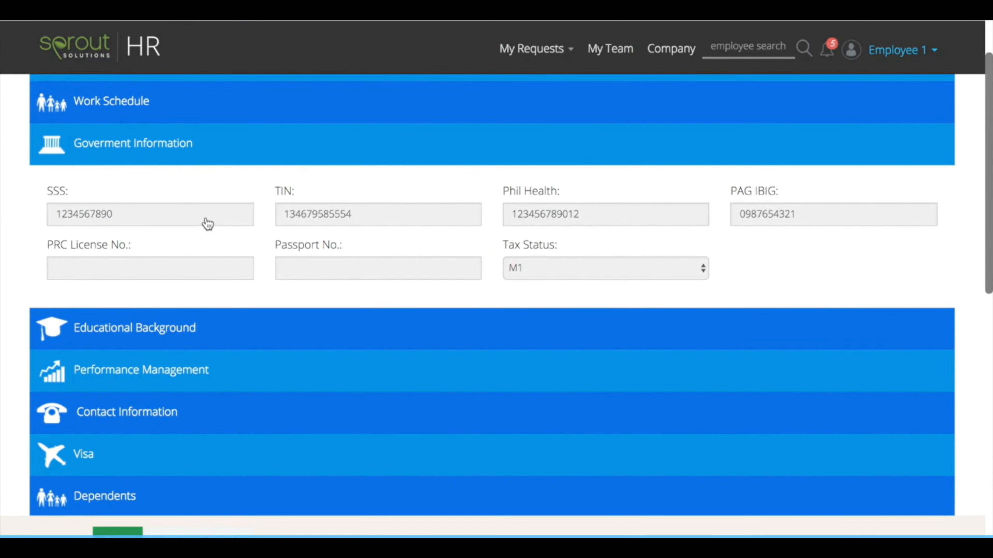
click(184, 330)
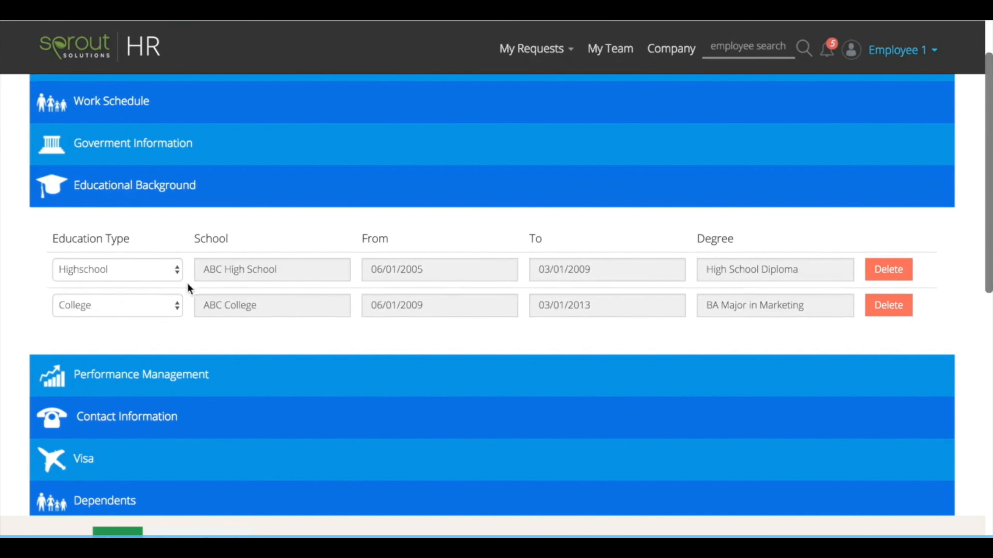
Step: View the Performance Management section, and examine Contact Information from the emergency contacts through to the addresses
click(175, 380)
scroll(255, 294, down, 1)
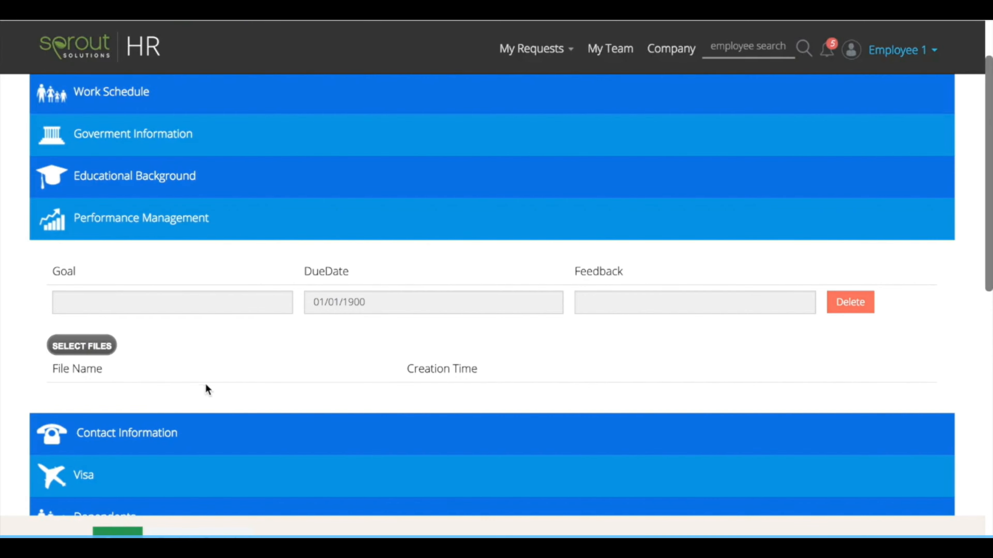
click(191, 430)
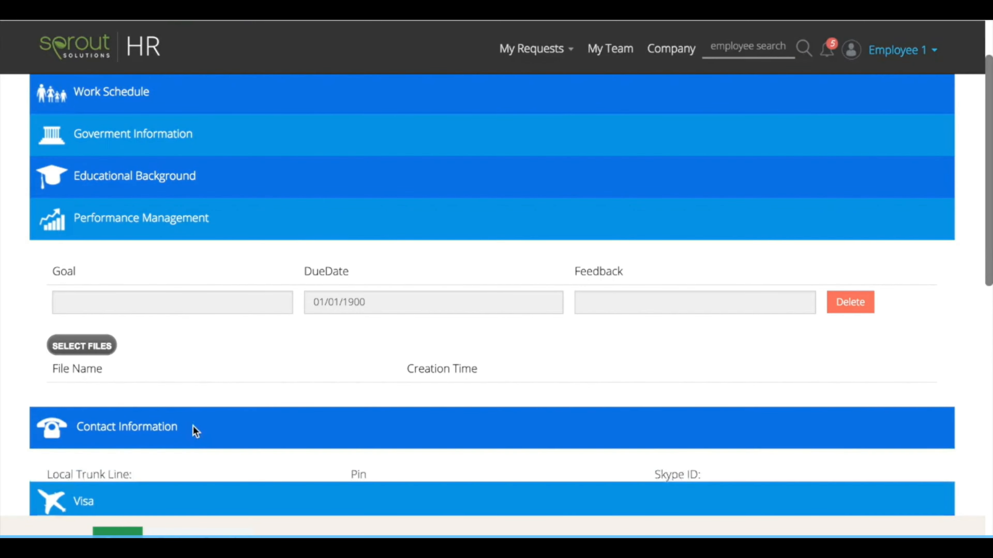
scroll(263, 310, down, 6)
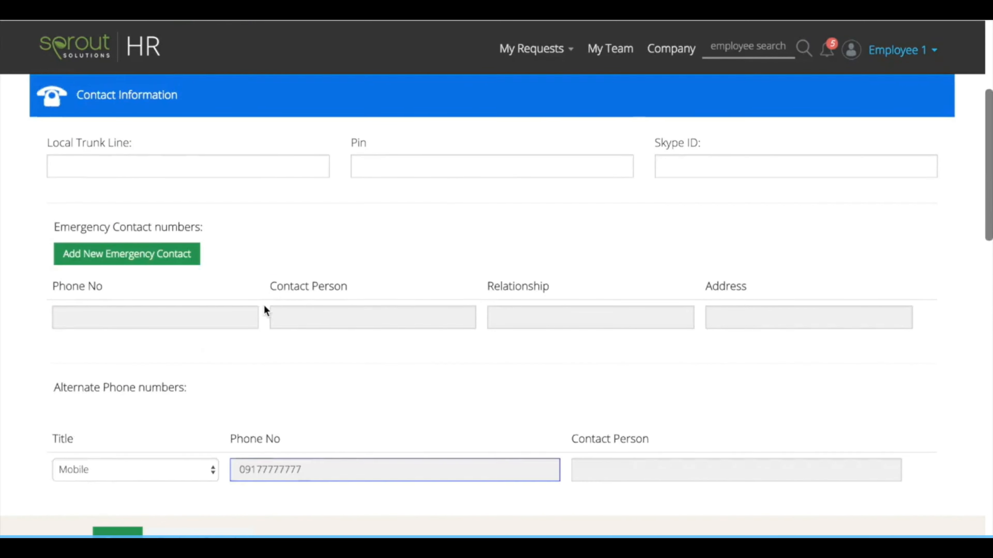
scroll(264, 309, down, 8)
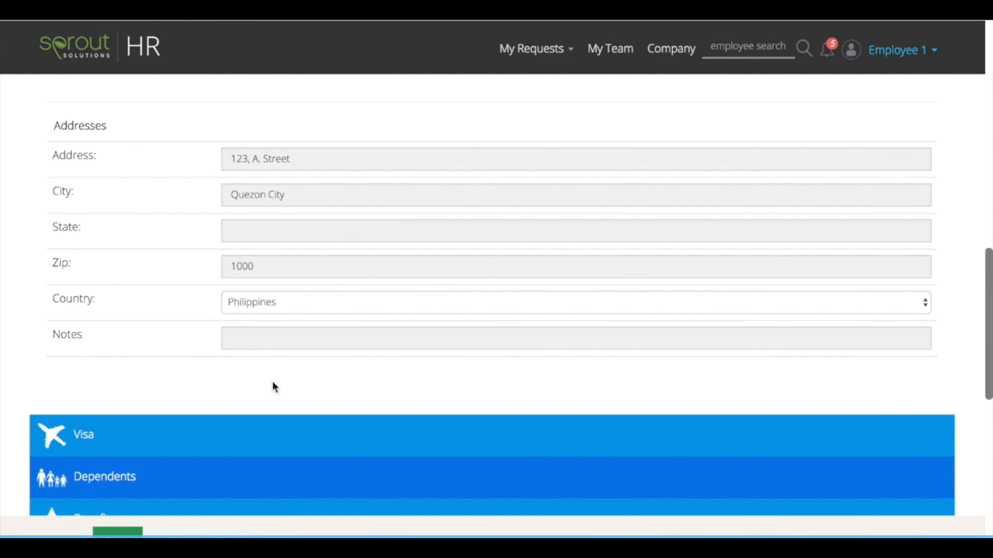
scroll(223, 344, up, 2)
scroll(224, 344, down, 3)
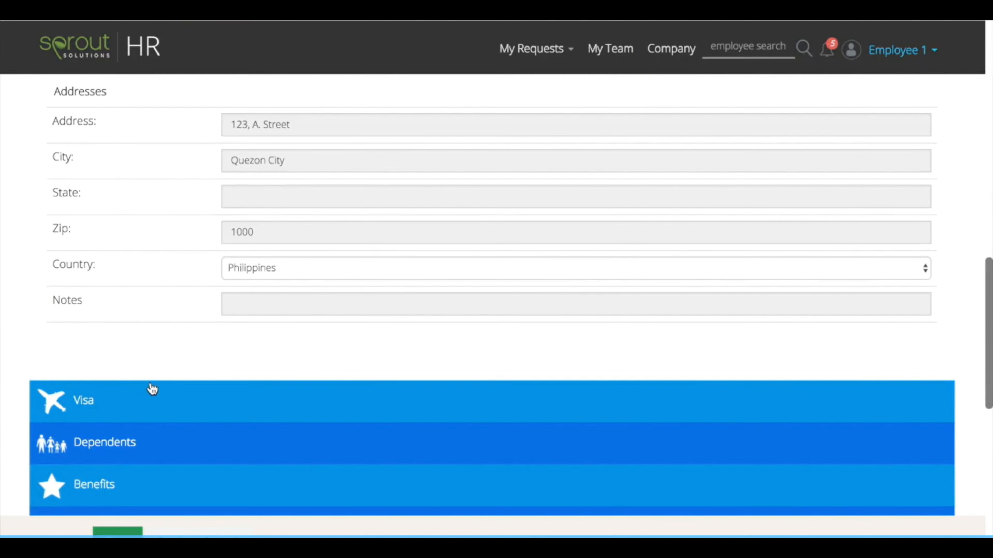
Step: Look through the Visa, Dependents and Benefits sections of the profile in turn
click(147, 405)
scroll(189, 328, up, 7)
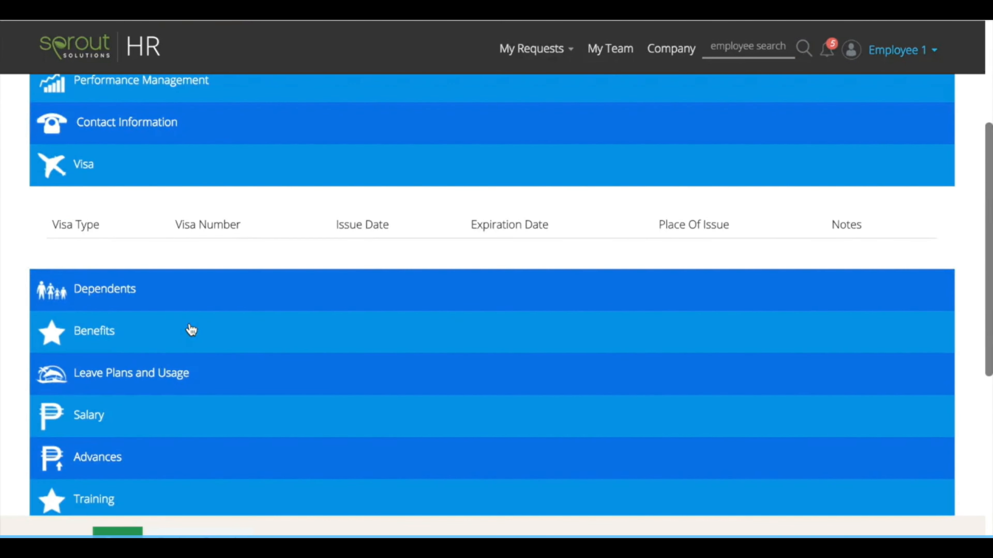
click(167, 302)
click(162, 326)
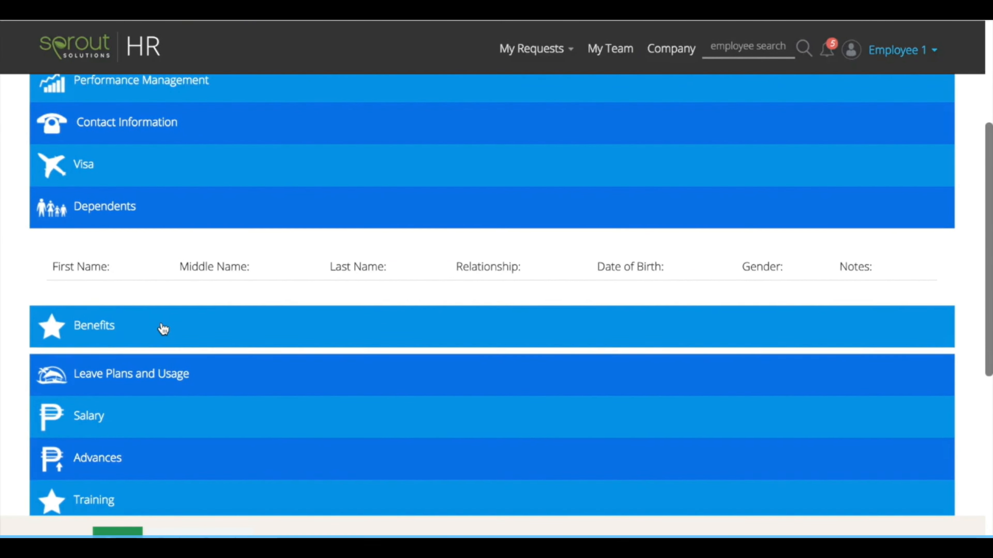
Step: View the Leave Plans and Usage section, collapse it, and look through the full Salary section
click(178, 366)
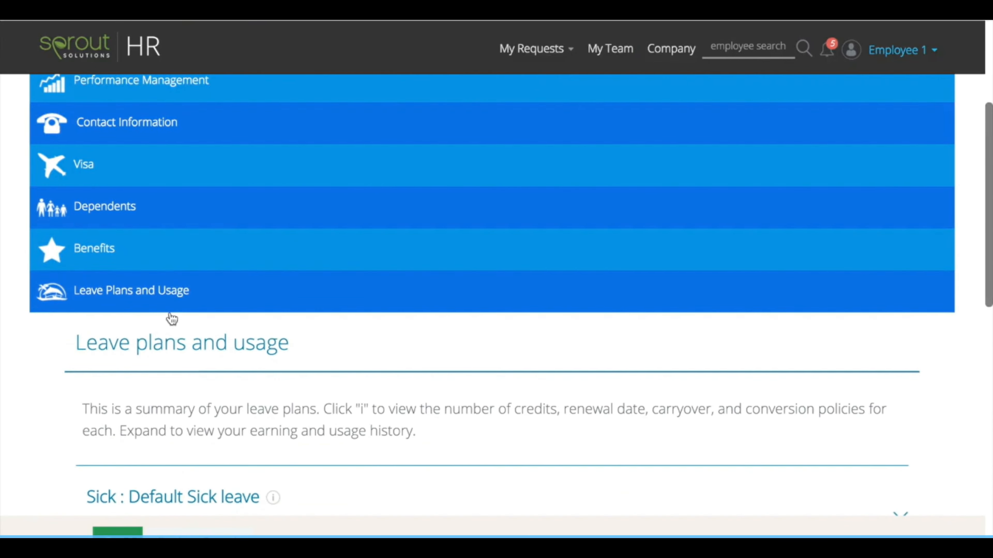
click(176, 312)
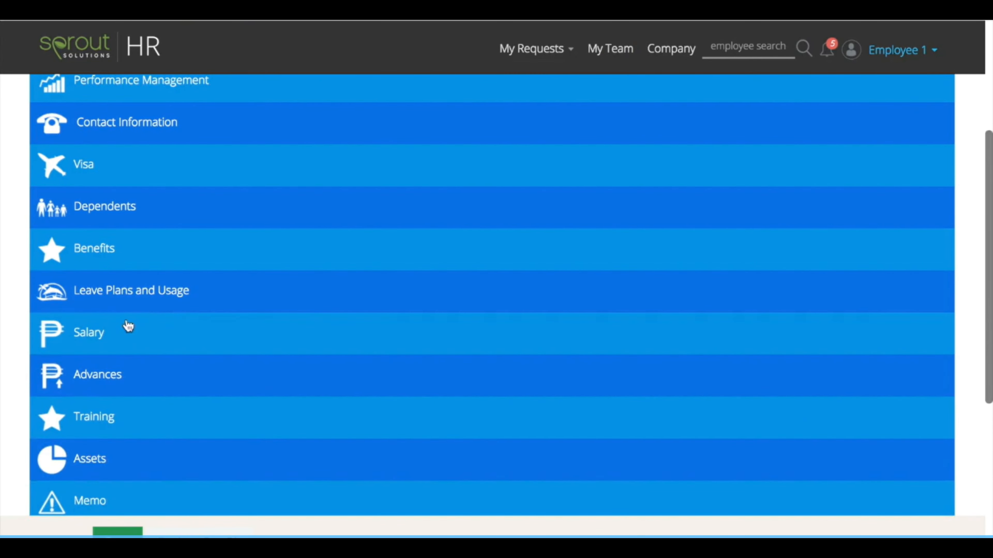
click(102, 336)
scroll(104, 343, down, 10)
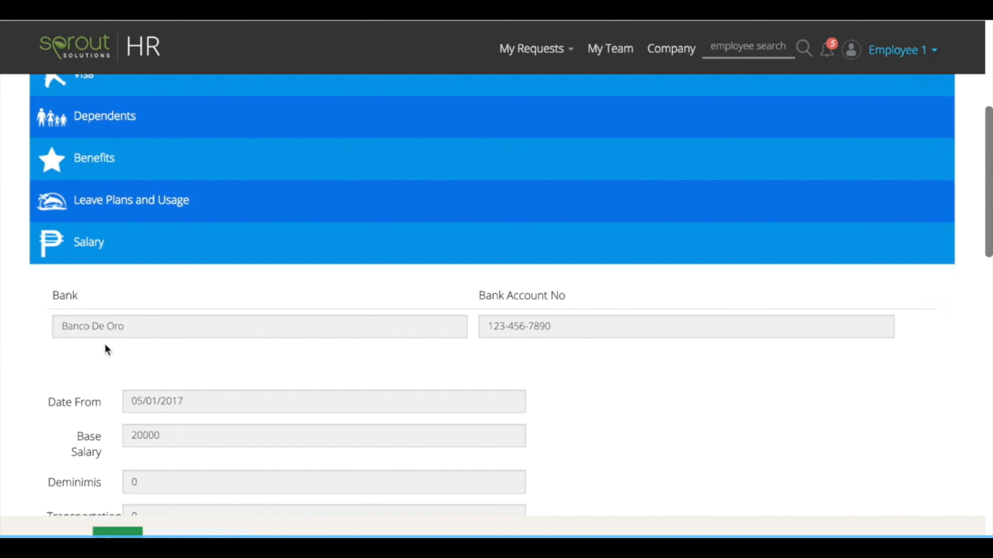
scroll(104, 346, down, 10)
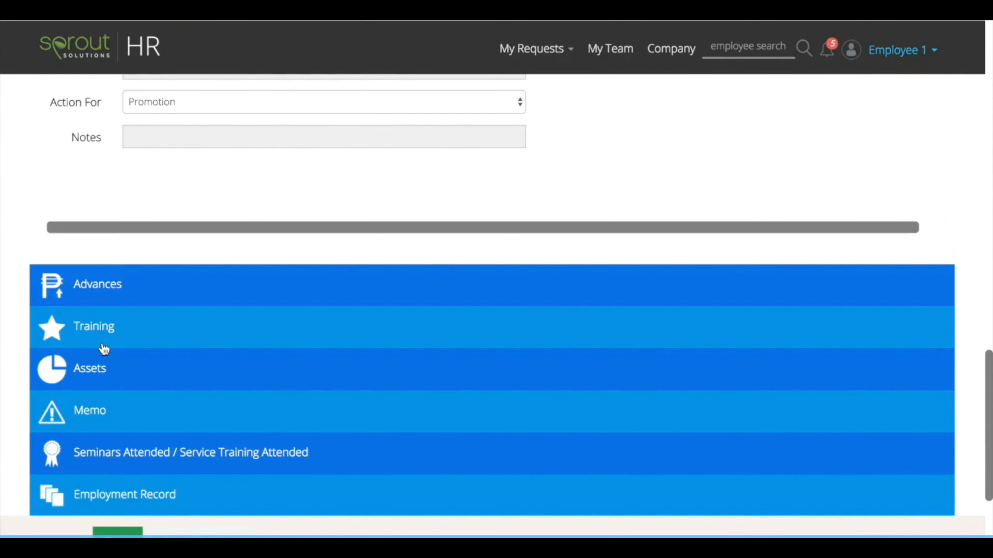
Step: Look through the Advances, Training and Assets sections of the profile in turn
click(126, 284)
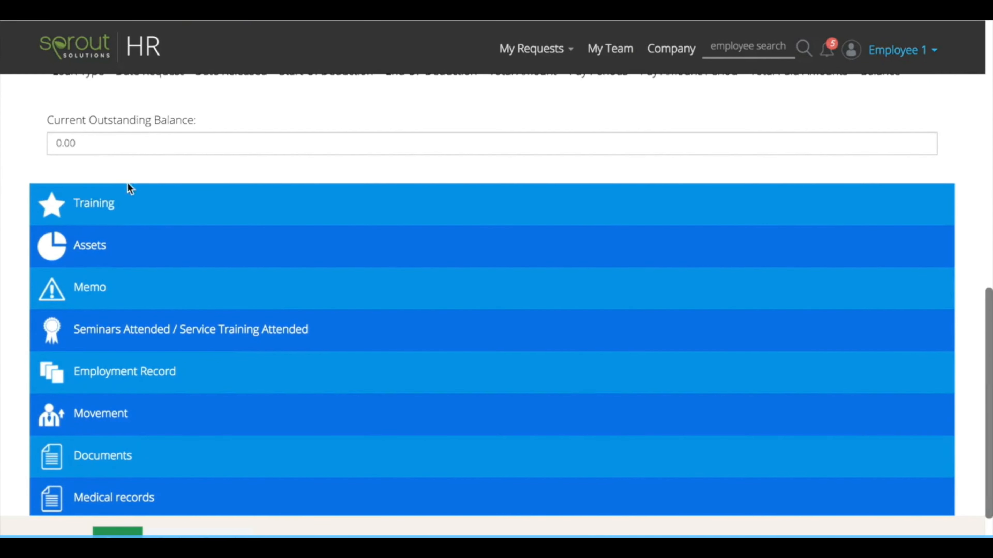
click(127, 189)
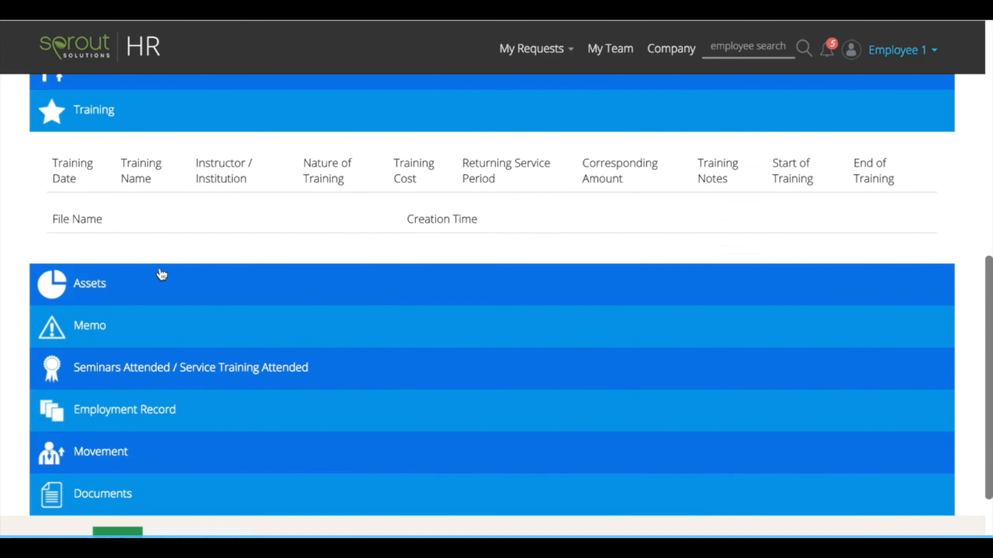
click(164, 291)
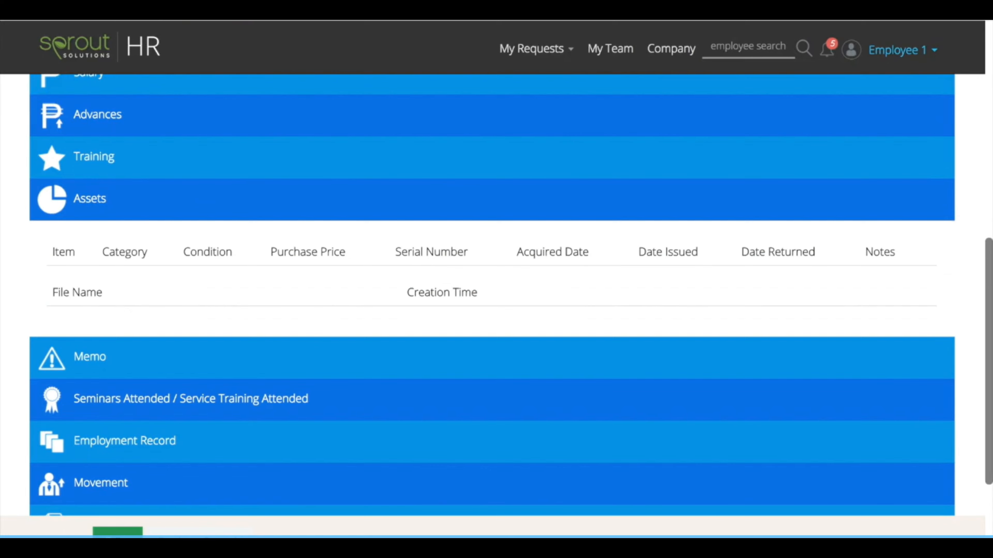
Step: Expand the Memo, Seminars Attended / Service Training Attended and Employment Record sections one after another
click(140, 374)
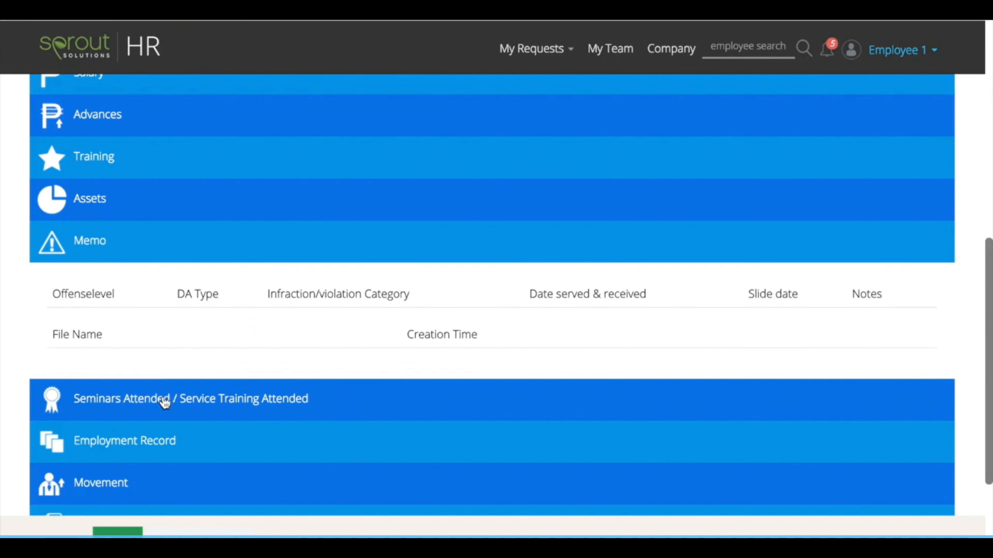
click(164, 402)
click(181, 406)
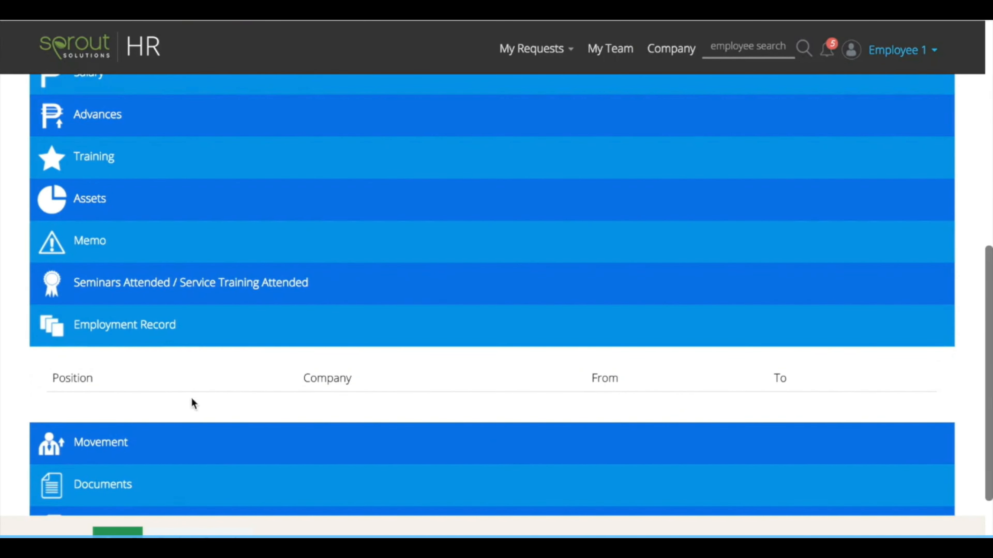
Step: View the Movement, Documents and Medical records sections one after another
click(220, 452)
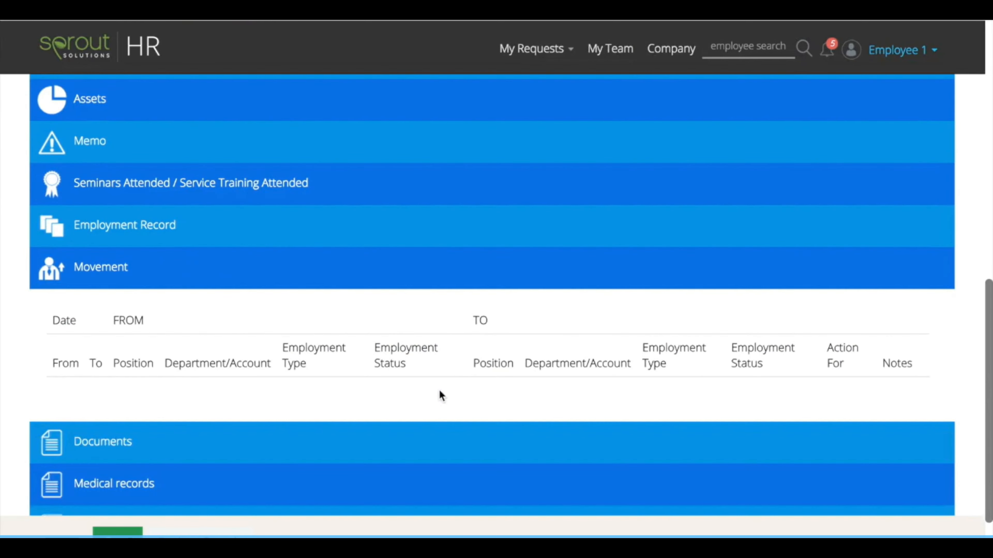
click(157, 461)
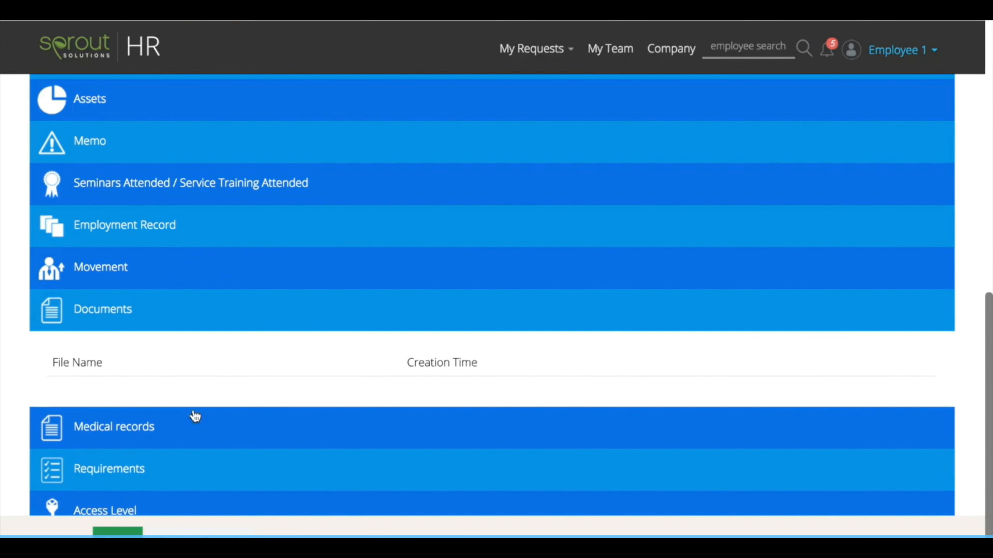
click(268, 426)
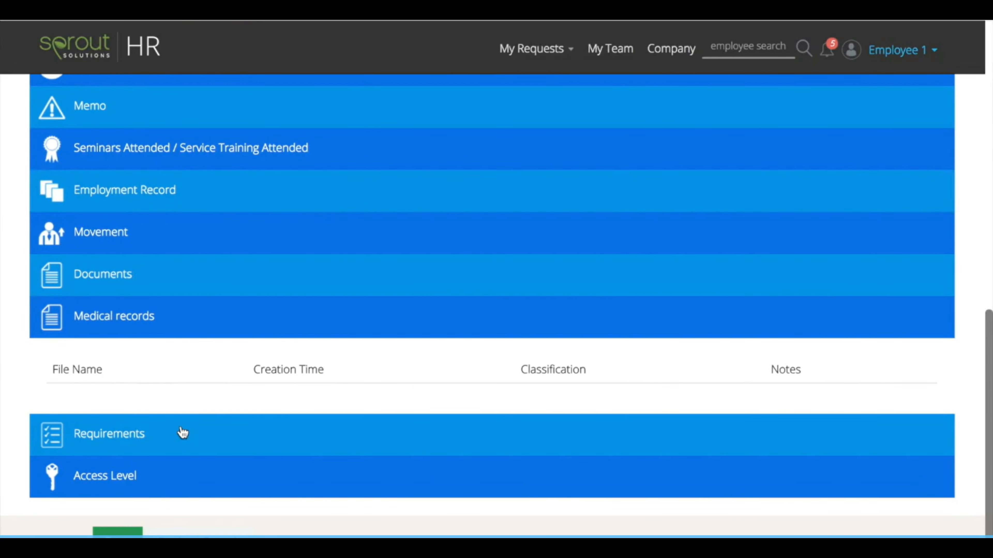
Step: Expand the Requirements section and look through the list of employment requirements and their notes
click(182, 430)
scroll(277, 365, down, 5)
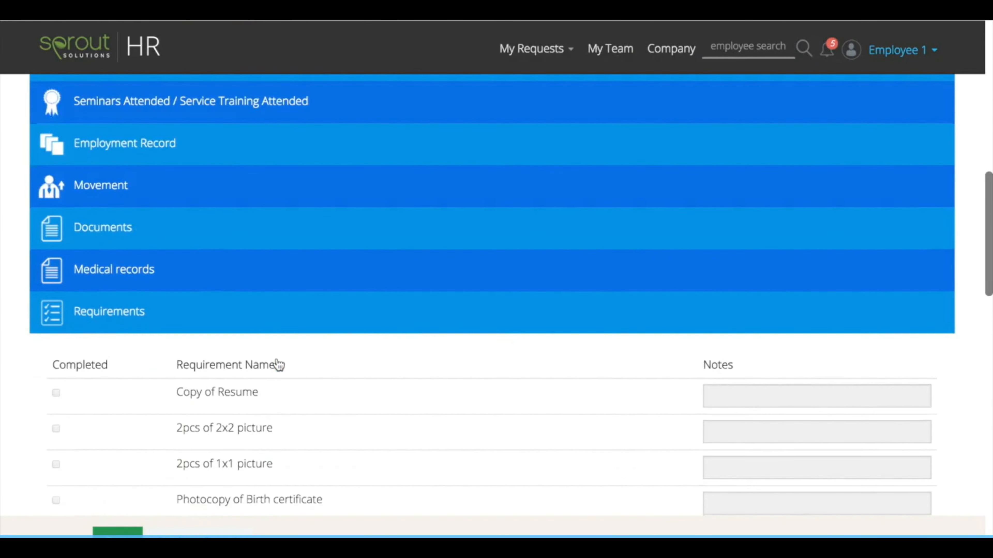
scroll(277, 364, down, 9)
scroll(277, 362, up, 20)
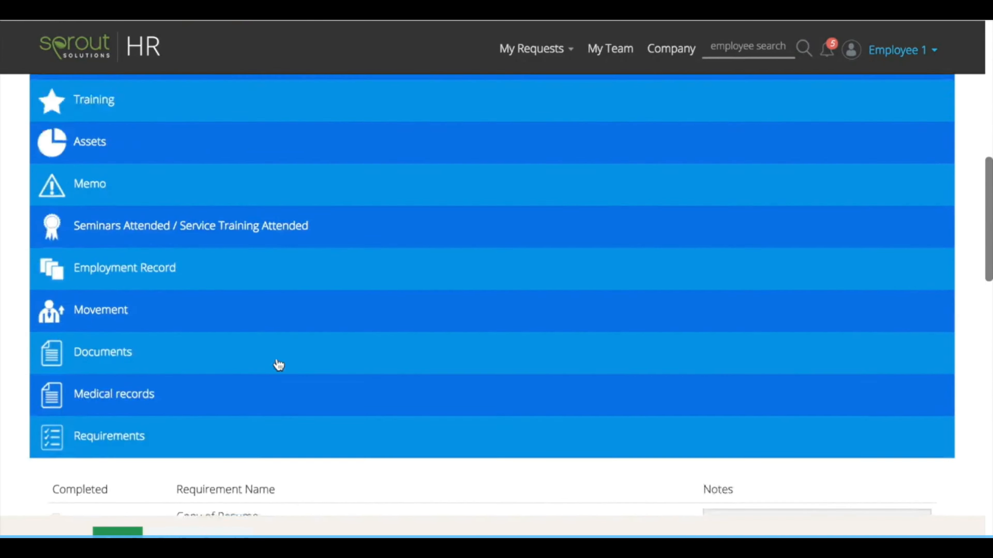
Step: Reopen Leave Plans and Usage and expand the earning and usage history of the Default Sick leave plan
click(220, 213)
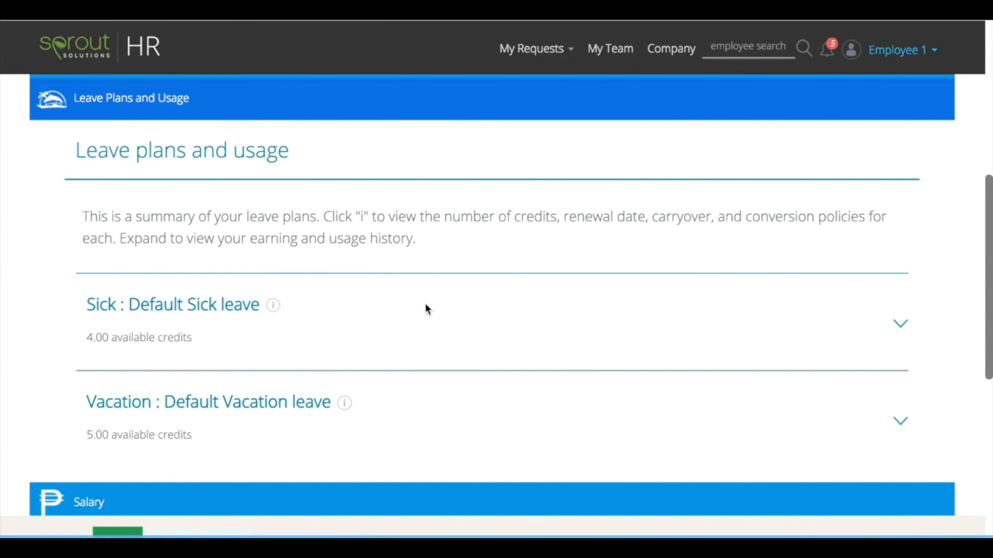
click(883, 322)
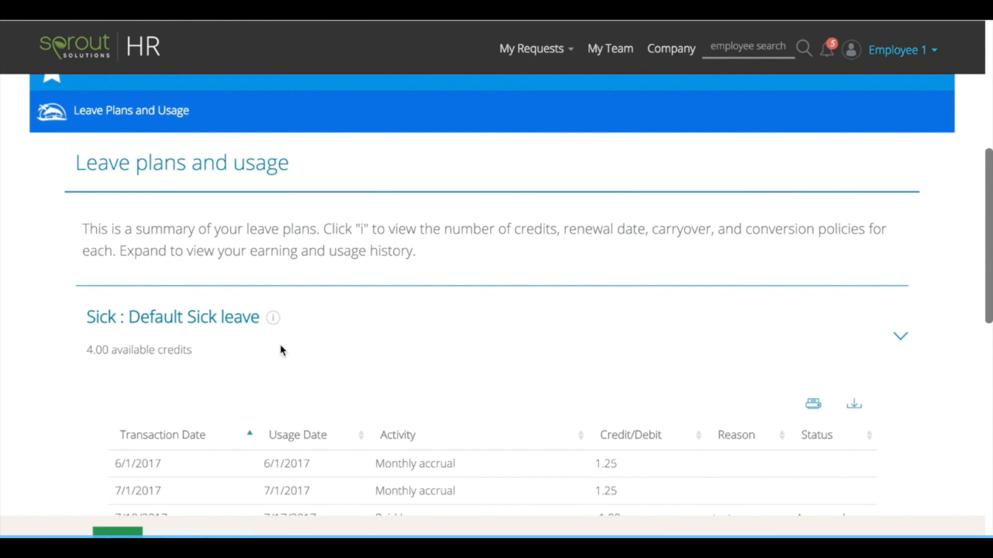
scroll(280, 348, down, 8)
Step: View the login and user level fields under Access Level, and return to the home dashboard
scroll(281, 348, down, 10)
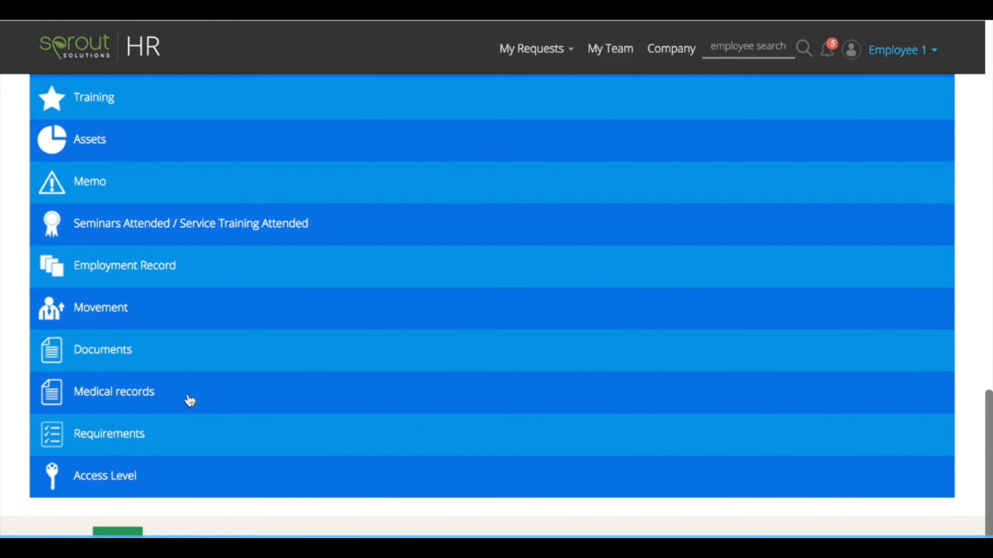
click(154, 484)
scroll(233, 441, down, 4)
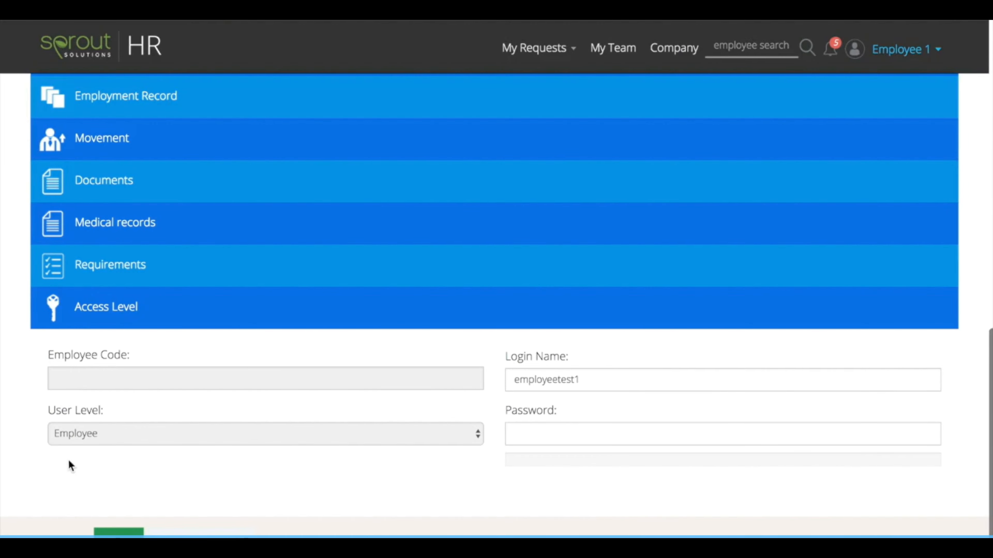
click(103, 55)
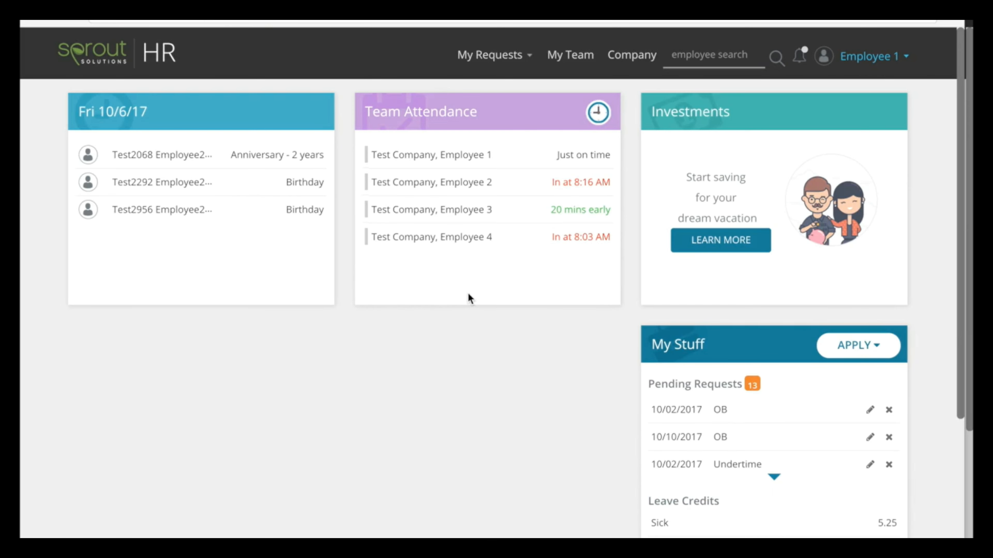
Step: Generate the My Attendance summary report for the period 16/09/2017 to 30/09/2017
click(858, 62)
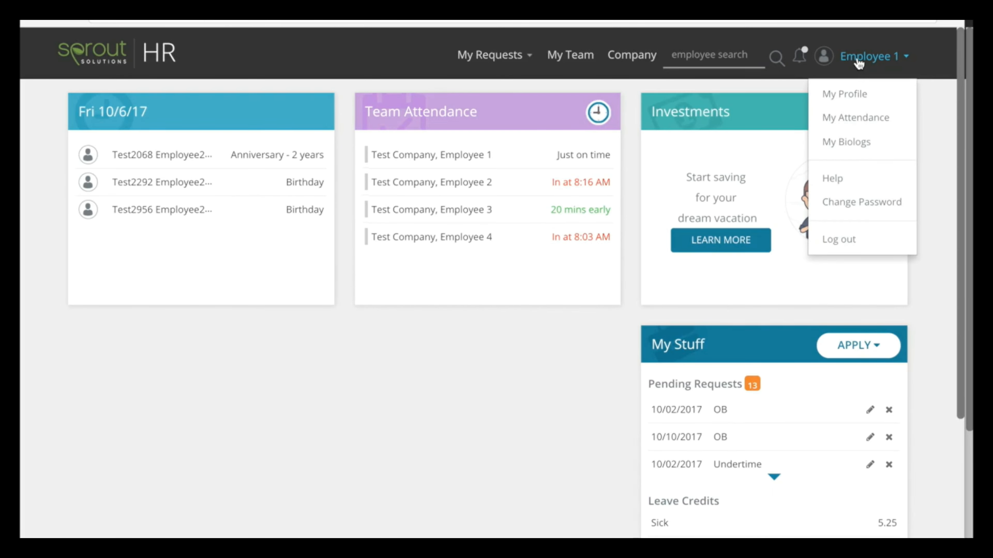
click(851, 119)
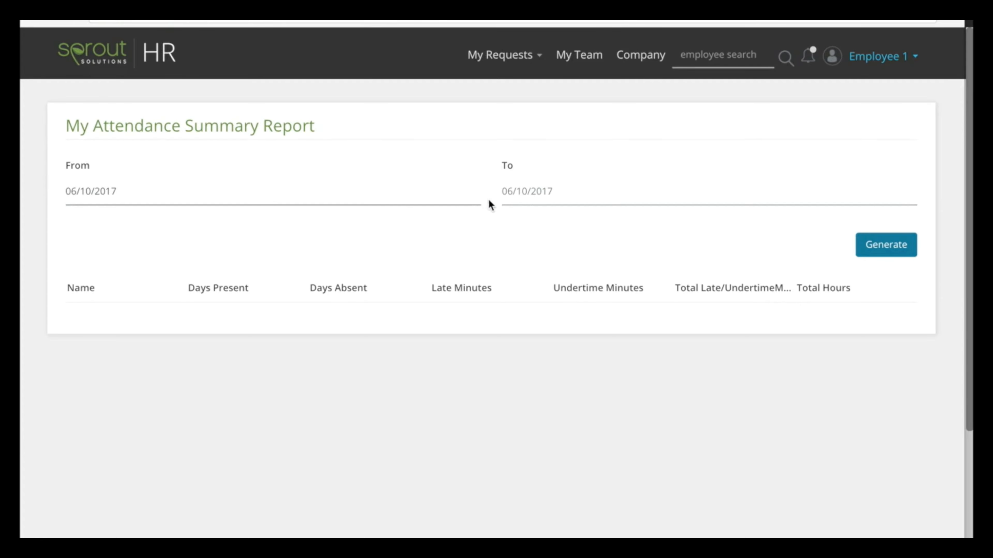
click(475, 192)
click(191, 222)
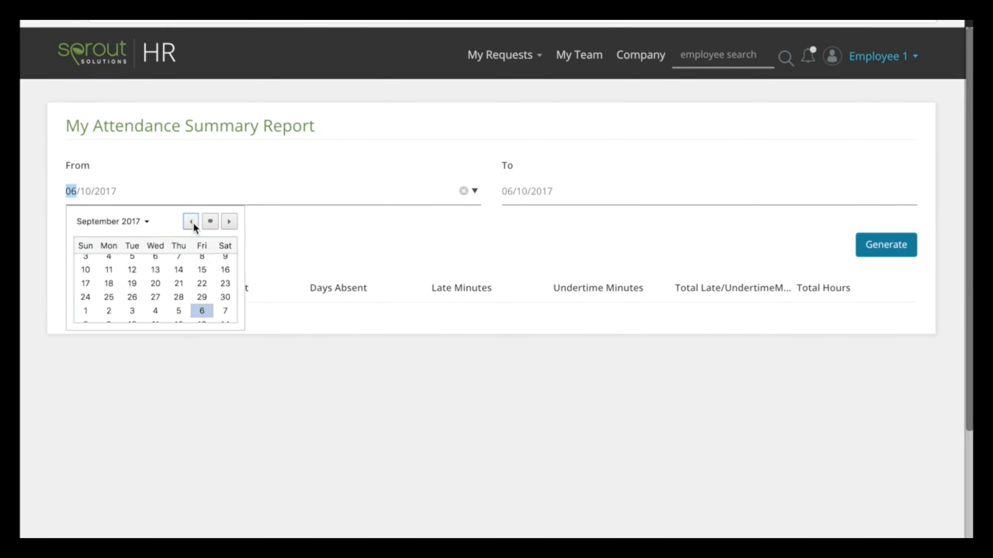
click(224, 293)
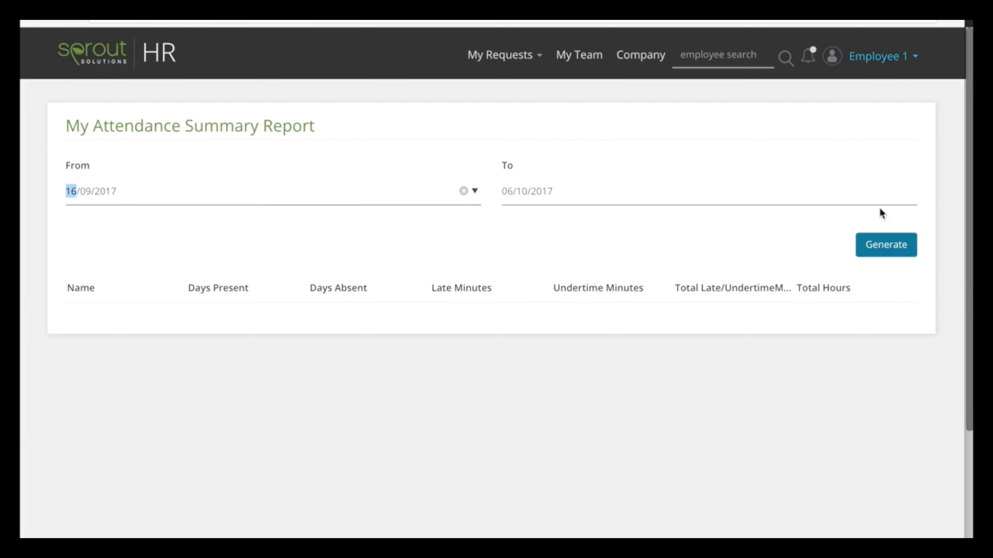
click(911, 191)
click(626, 221)
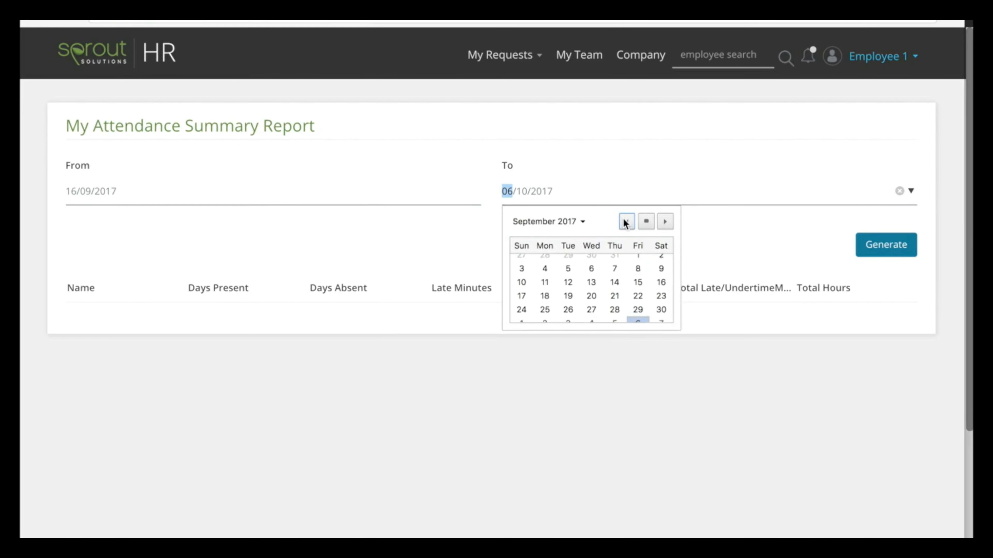
click(660, 315)
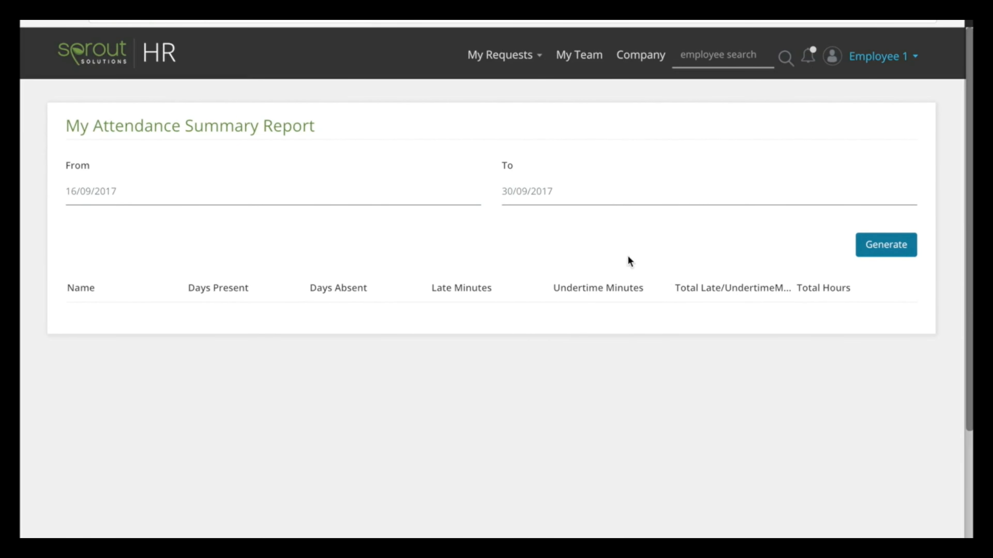
click(875, 245)
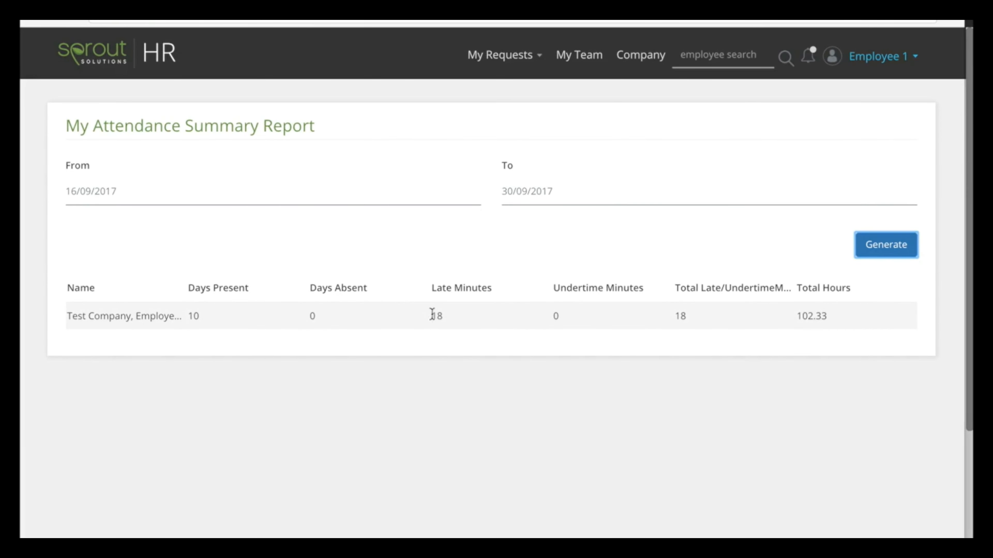
Step: Open the day-by-day breakdown of the attendance summary entry, review its shifts, biologs and late minutes, and close it
click(401, 317)
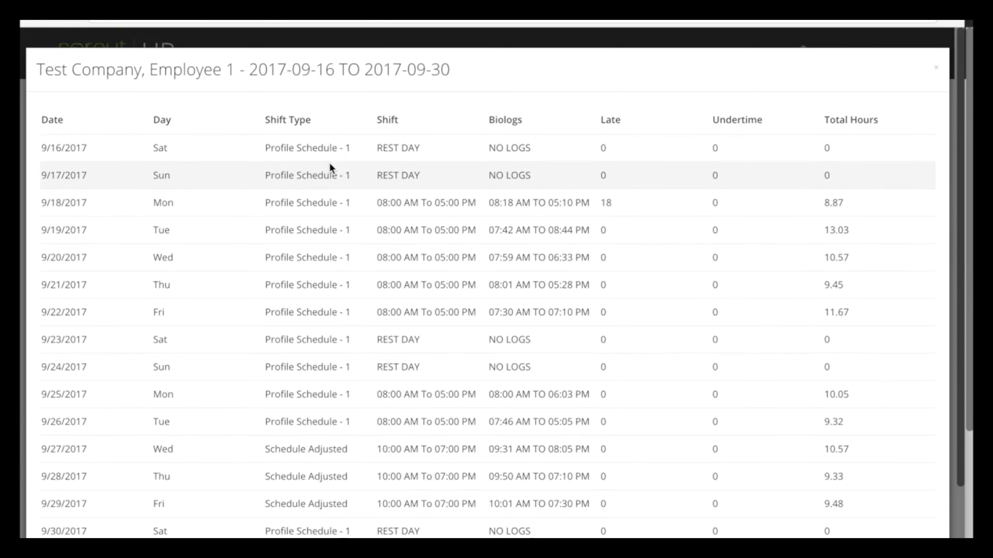
scroll(329, 164, down, 2)
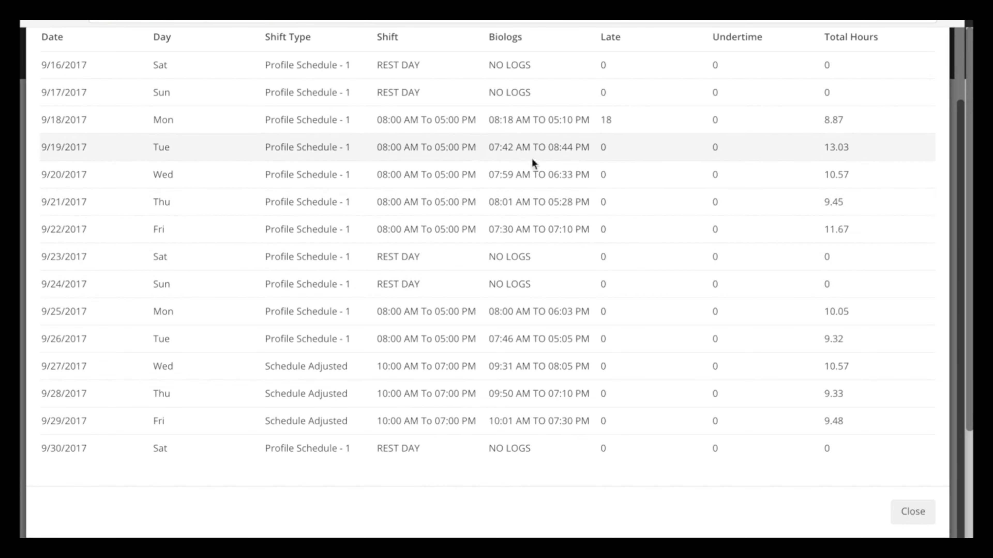
click(912, 512)
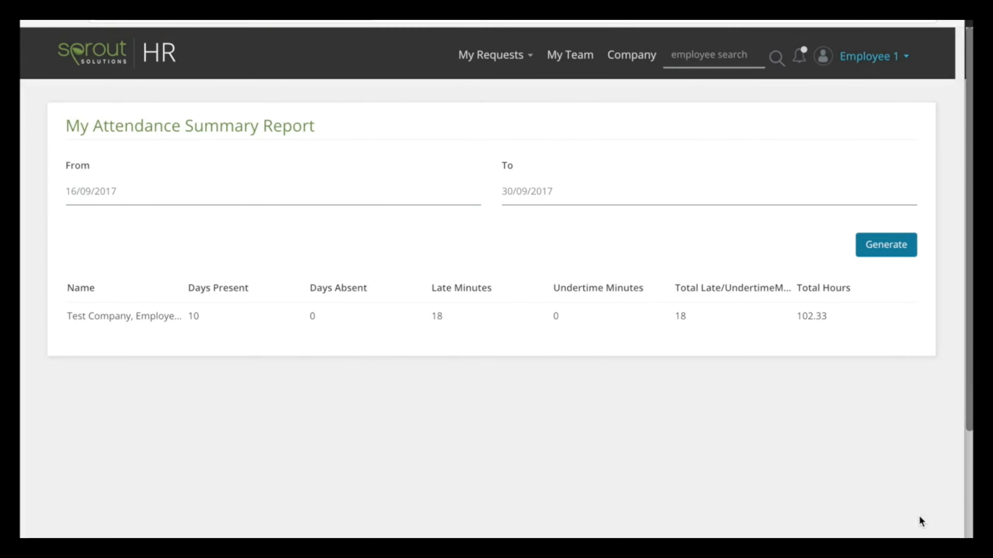
click(519, 442)
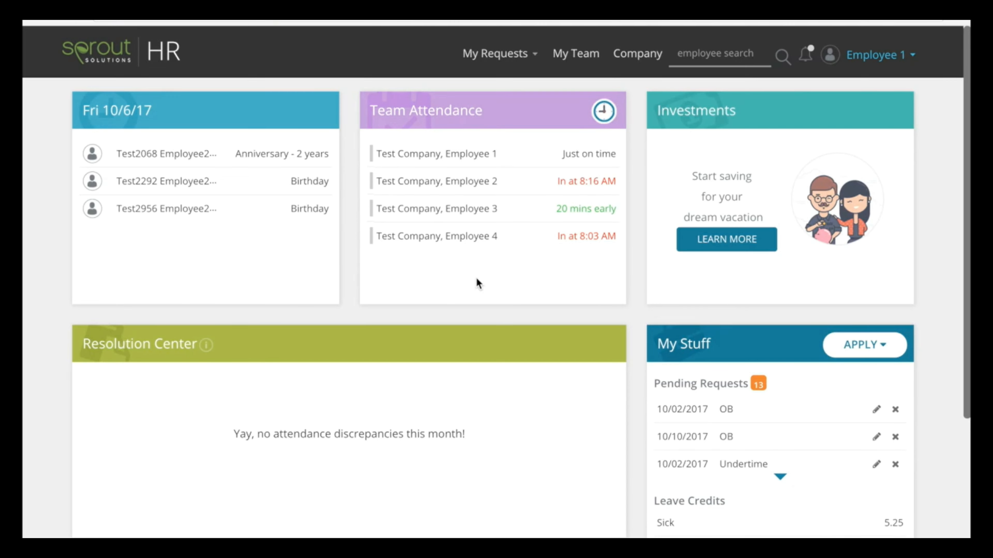
Step: Open My Biologs and search the biometric logs from 16/09/2017 to 30/09/2017
click(892, 57)
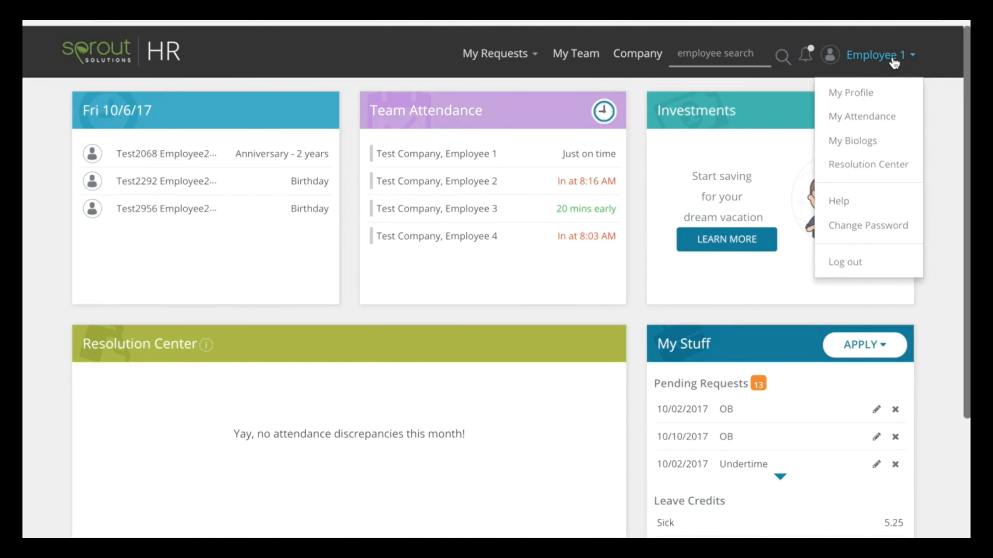
click(861, 140)
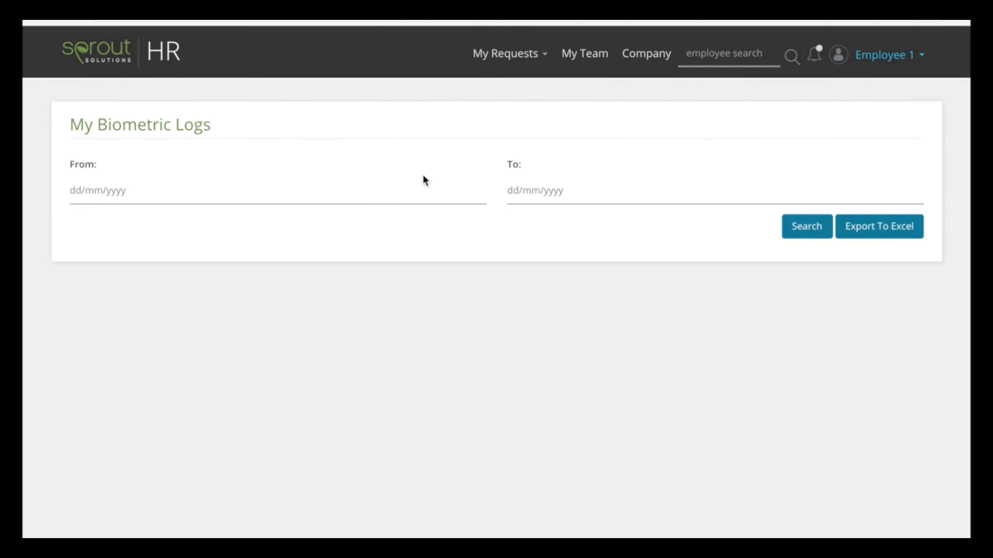
click(480, 191)
click(195, 221)
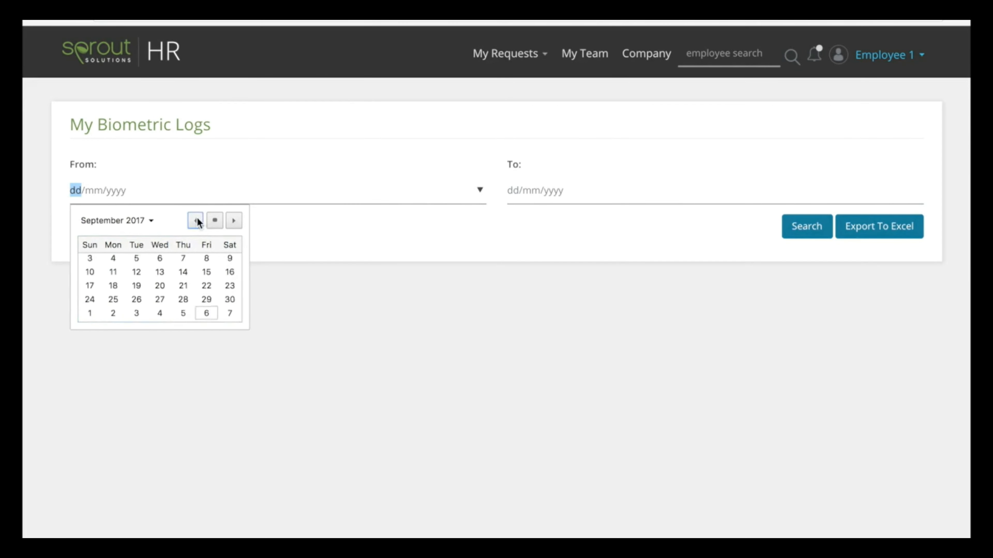
click(229, 294)
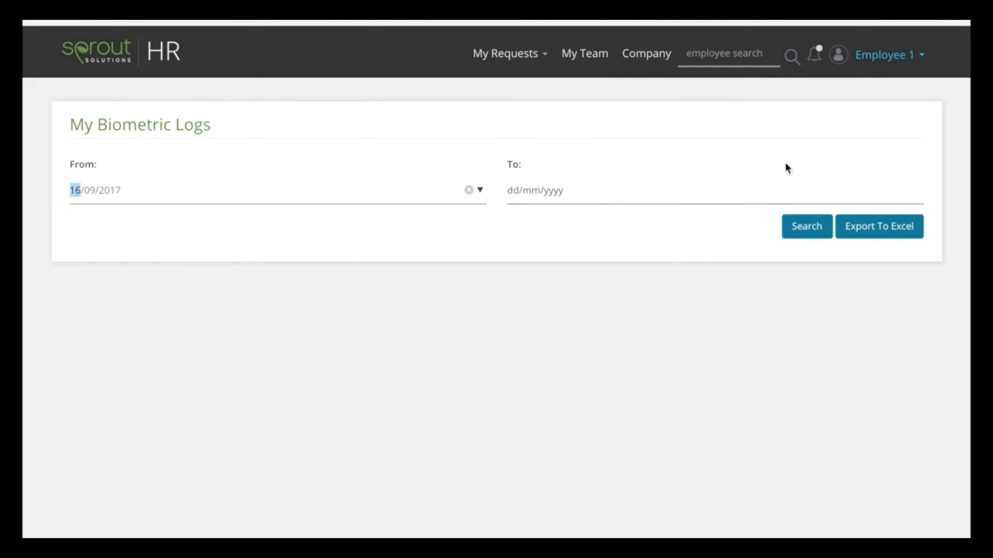
click(917, 191)
click(633, 221)
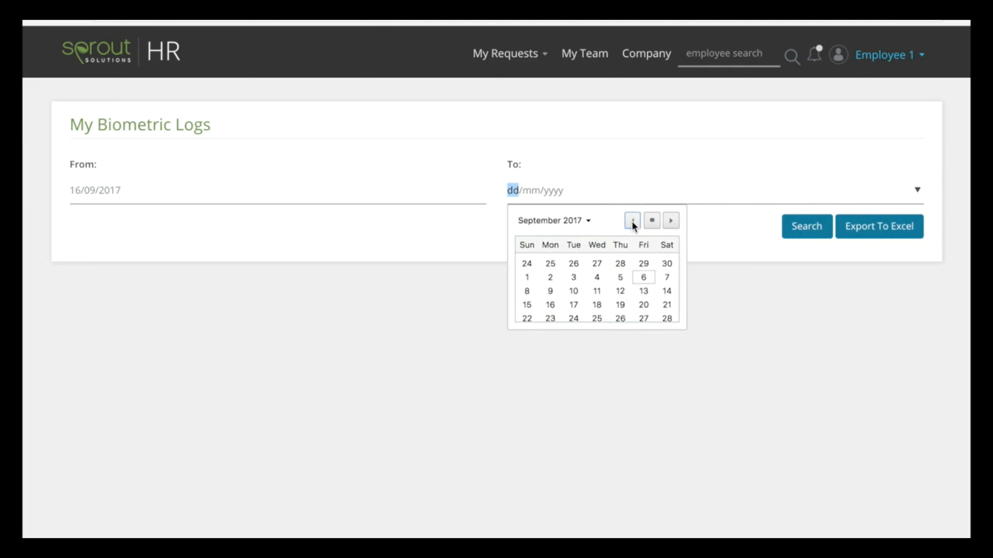
click(668, 315)
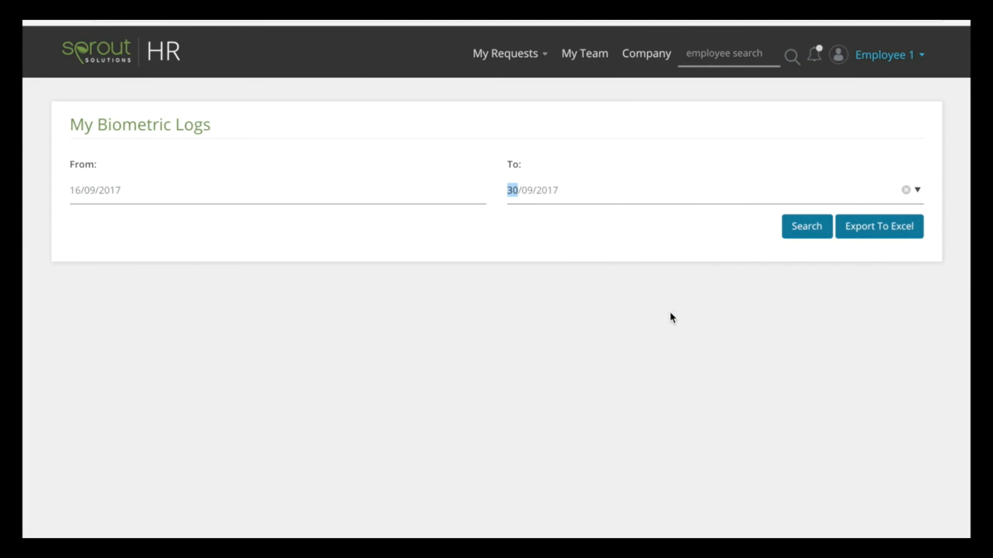
click(792, 230)
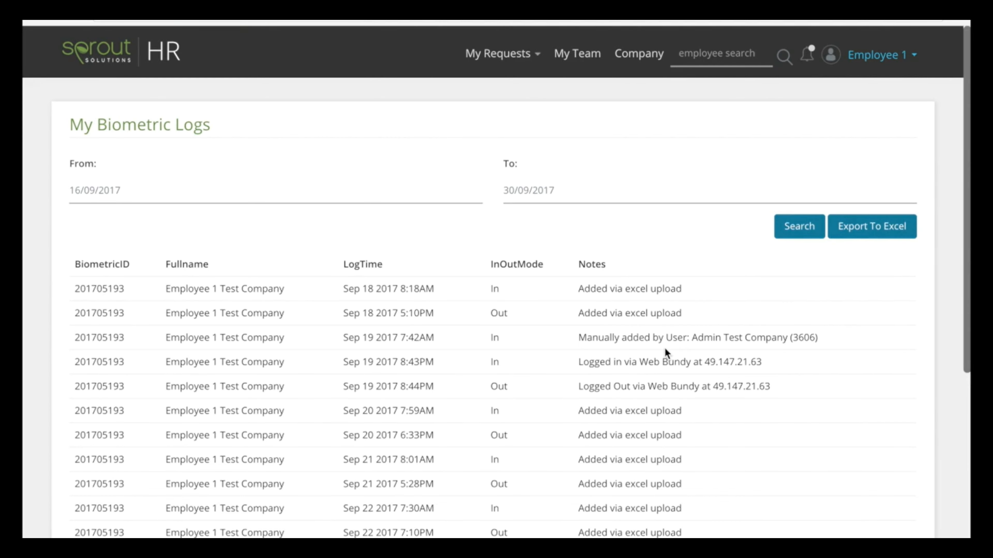
Step: Look through the biometric log entries, examining their log times, in/out modes and notes
scroll(665, 348, down, 1)
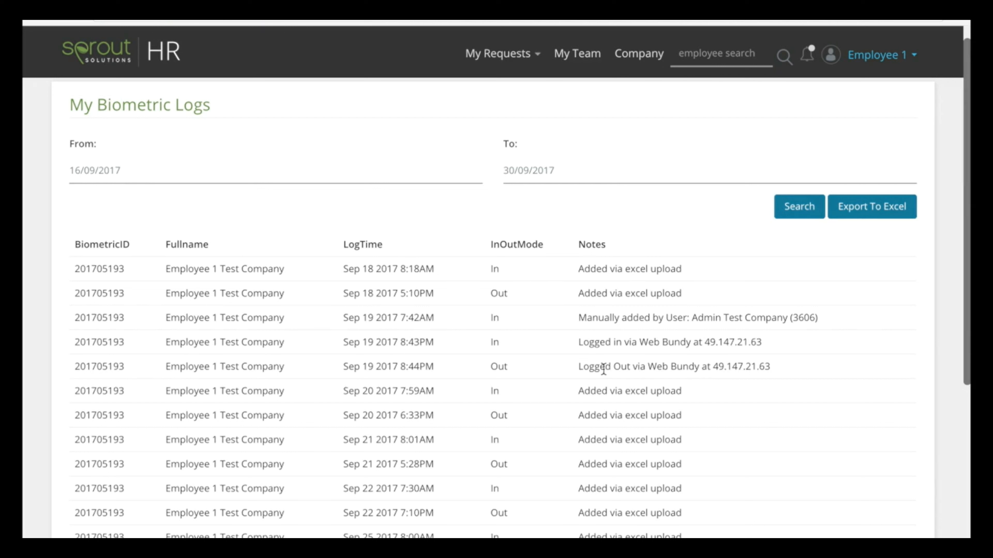
scroll(603, 369, down, 5)
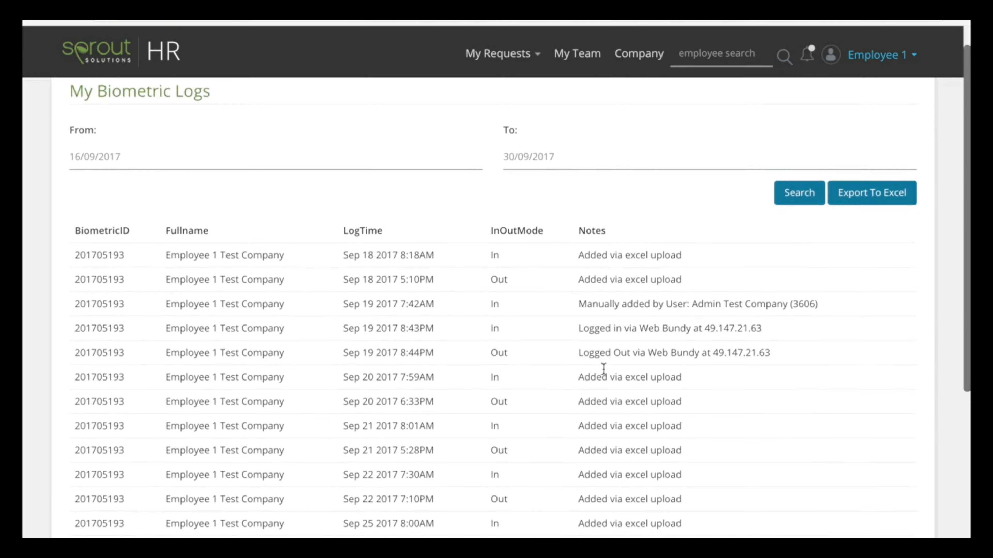
scroll(603, 370, down, 1)
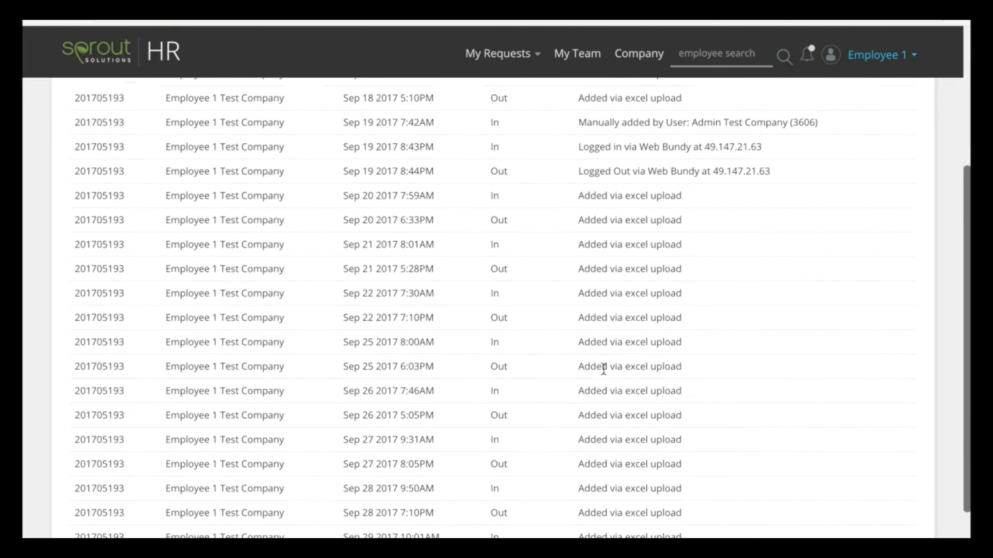
scroll(603, 370, down, 2)
scroll(603, 370, up, 6)
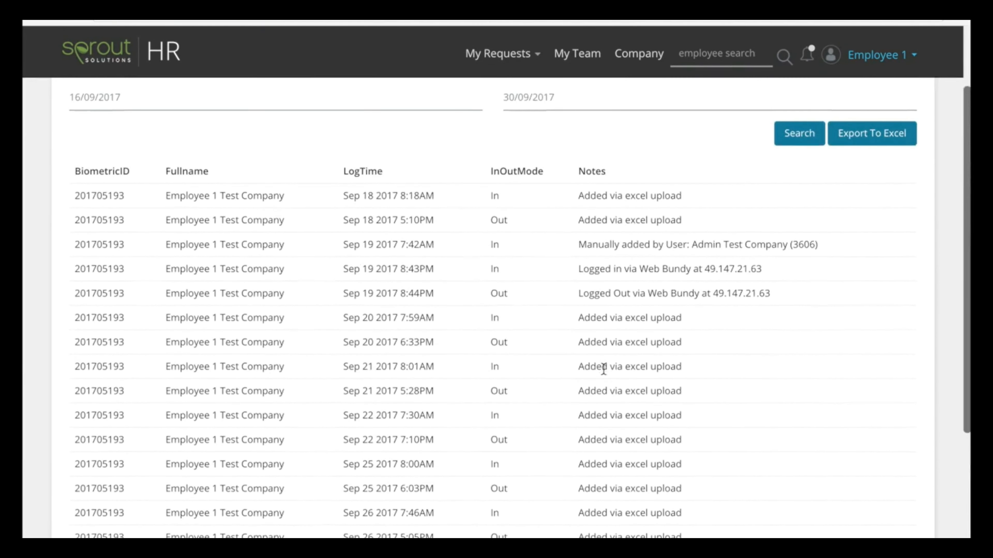
scroll(636, 221, up, 2)
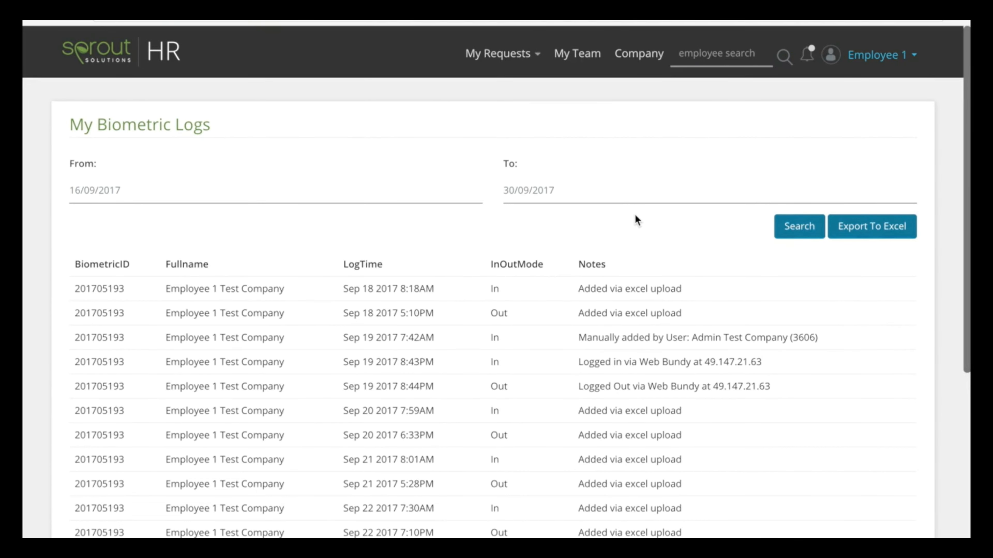
scroll(634, 214, down, 2)
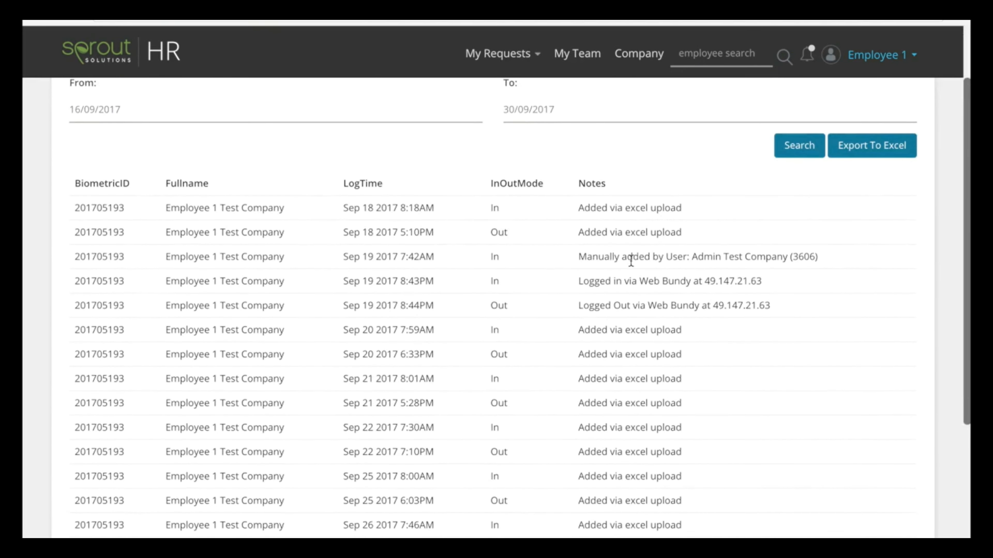
scroll(631, 260, down, 1)
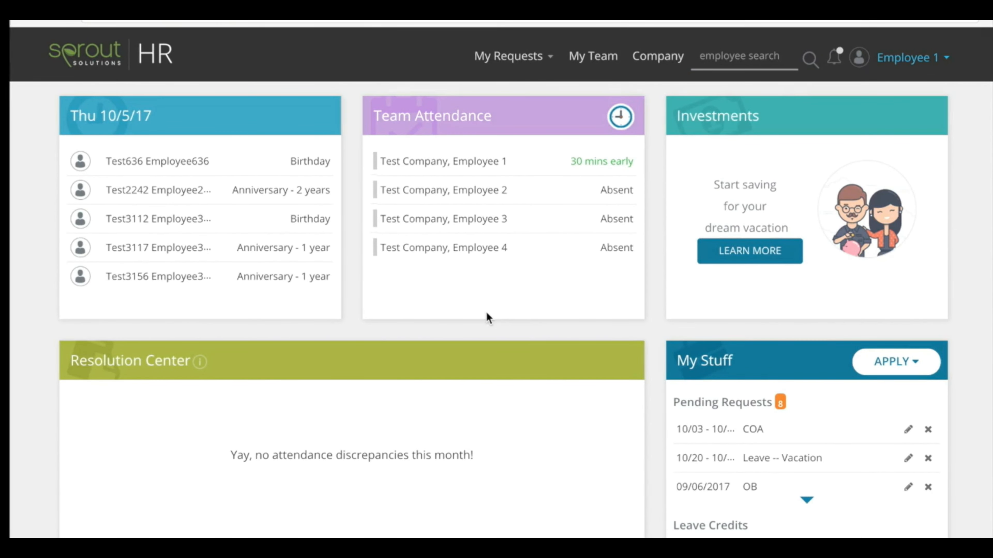
key(XF86AudioLowerVolume)
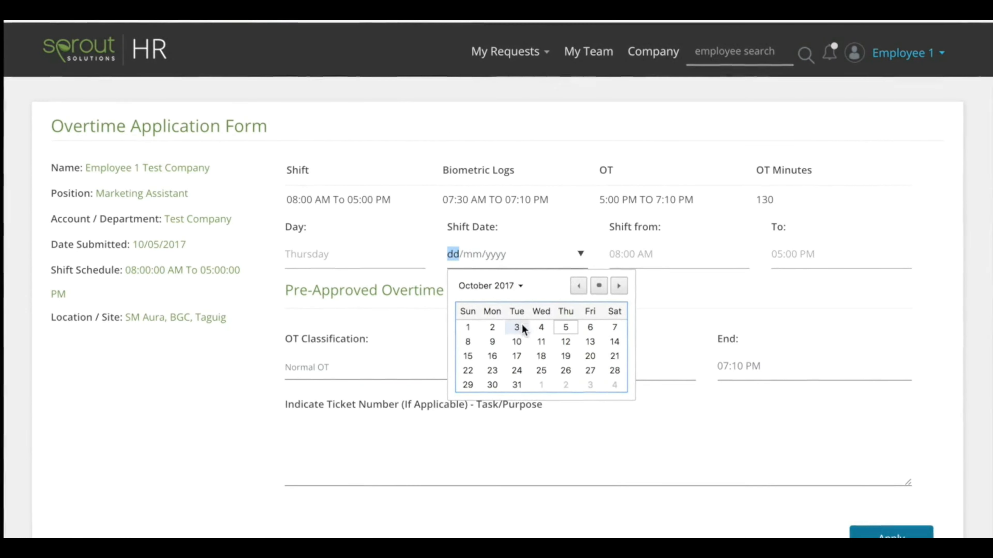
Step: Set the overtime application's shift date to 03/10/2017 and choose Normal OT as the OT classification
click(518, 327)
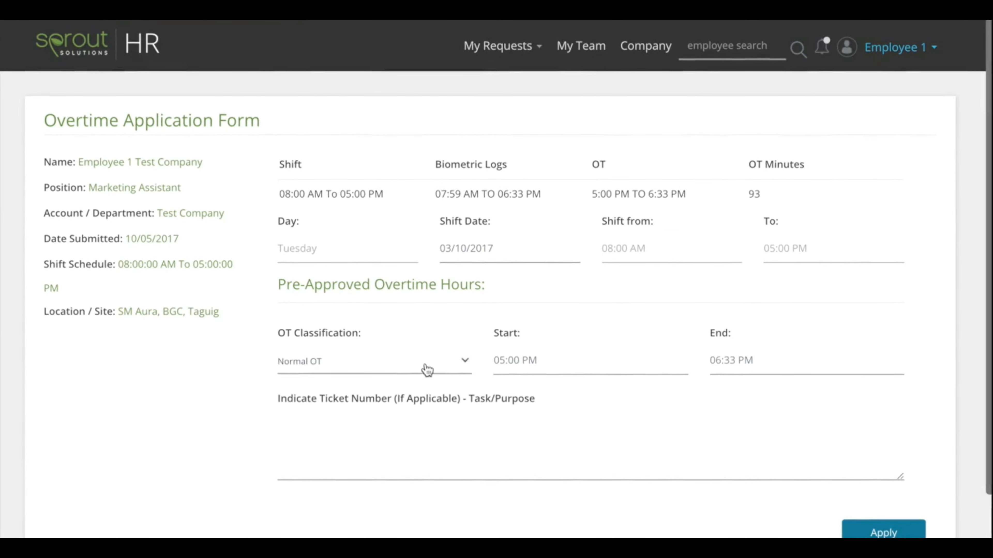
click(416, 363)
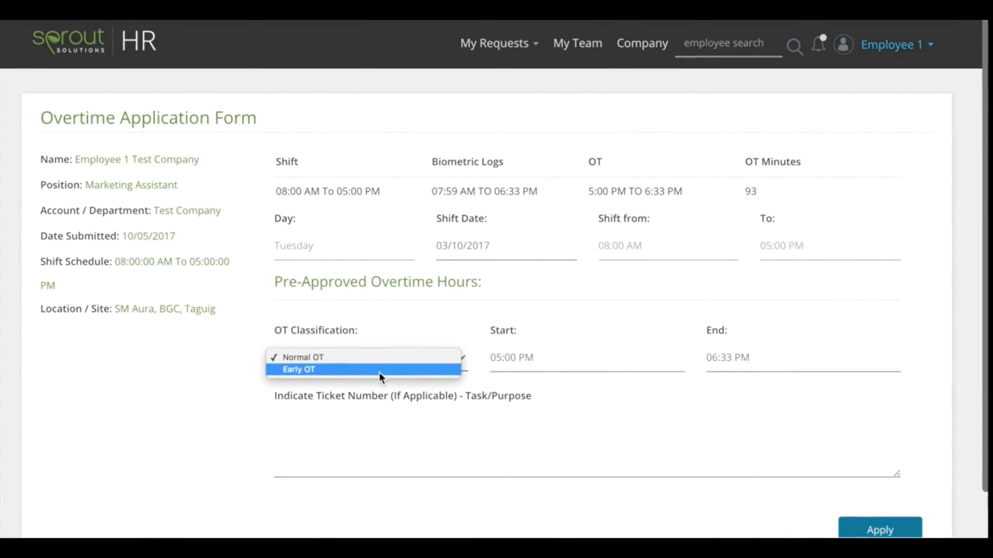
click(387, 358)
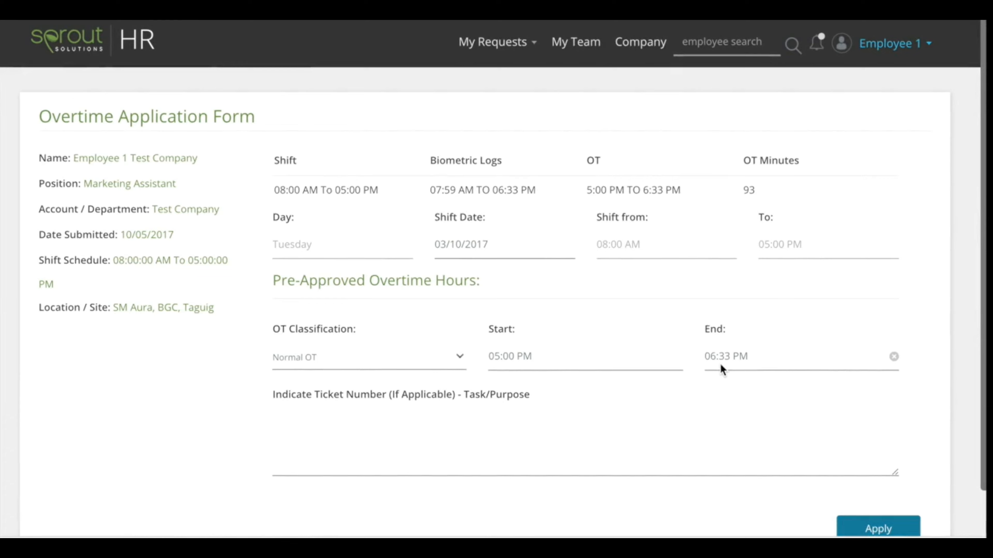
Step: Set the end of the pre-approved overtime hours to 06:20 PM
click(703, 356)
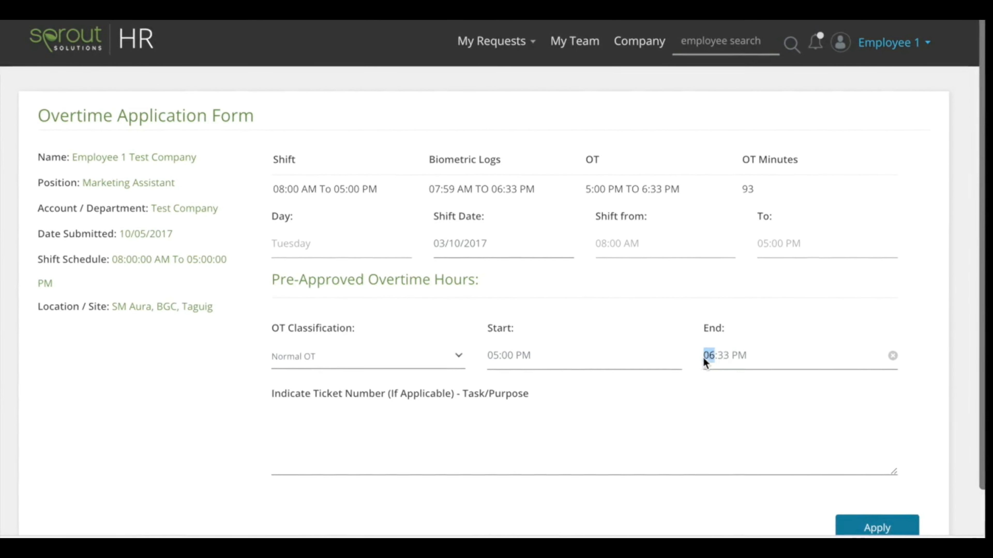
click(721, 356)
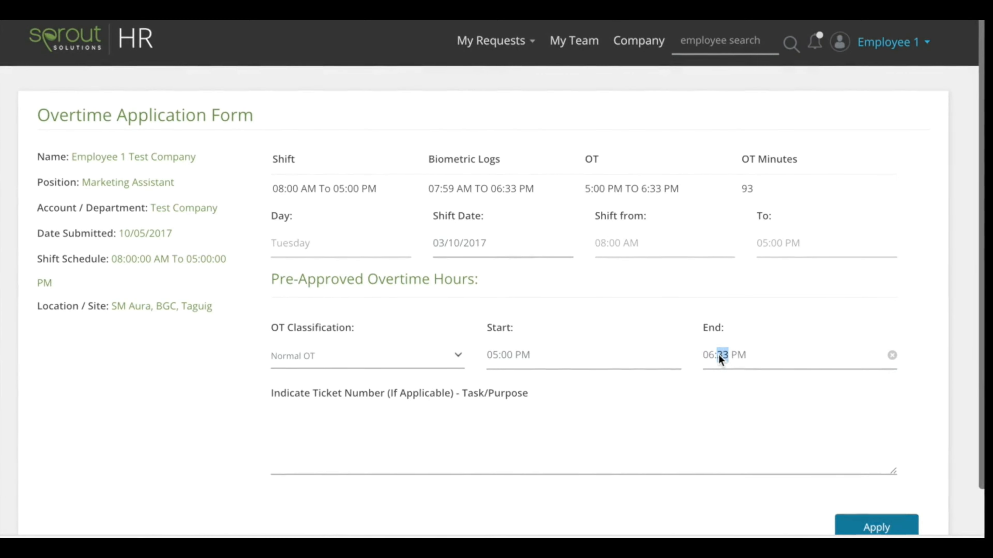
text(30)
click(730, 381)
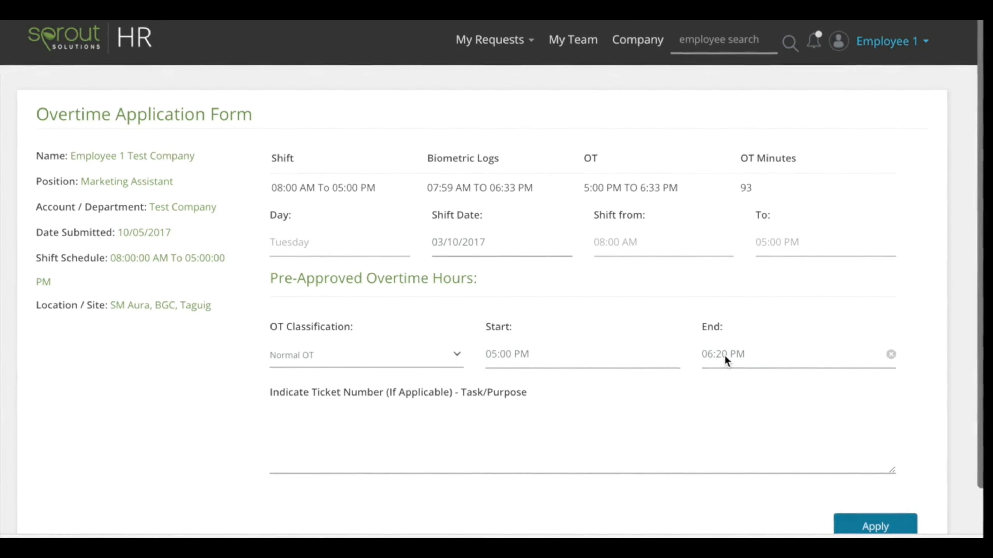
Step: Try 09:00 PM as the end of the pre-approved overtime hours, and replace it with 06:33 PM
click(706, 354)
text(900)
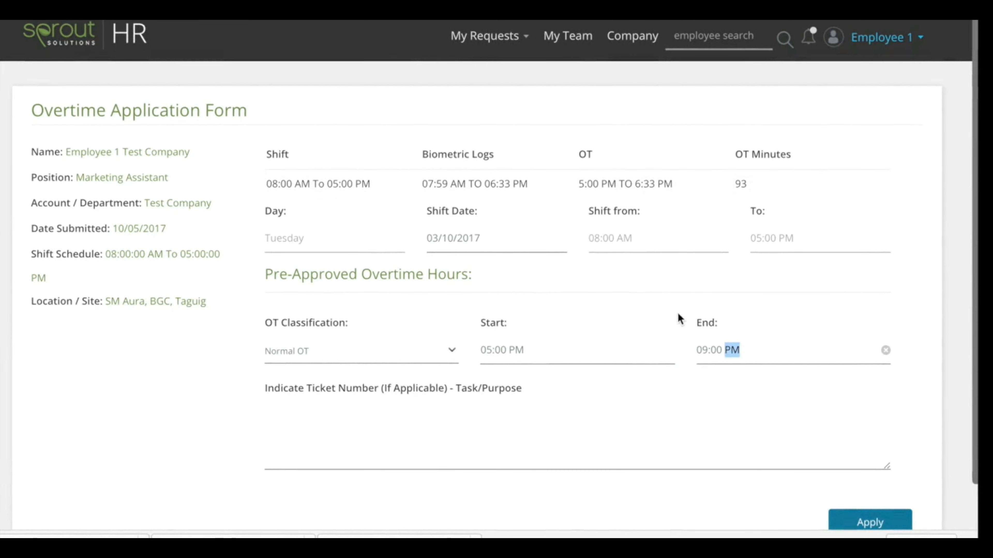
click(700, 350)
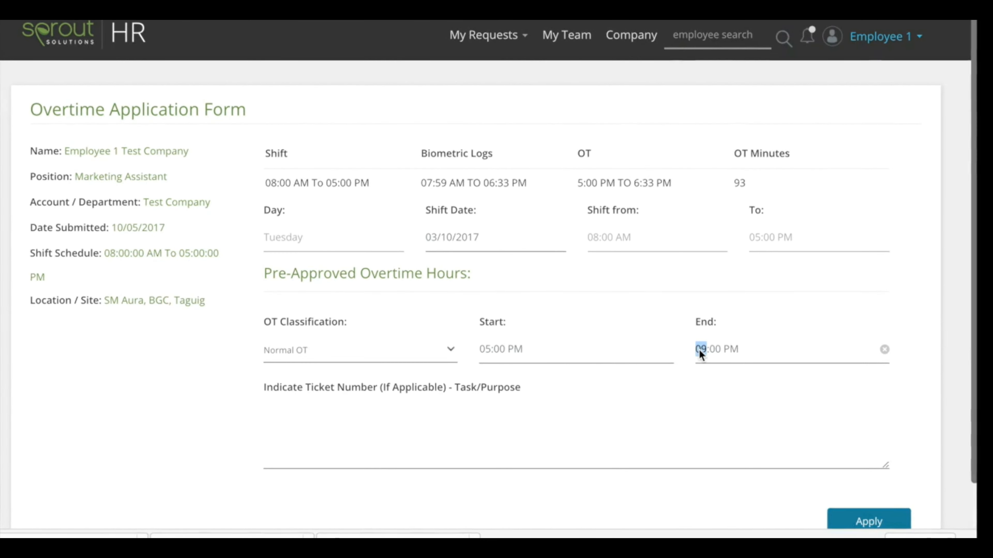
text(6:)
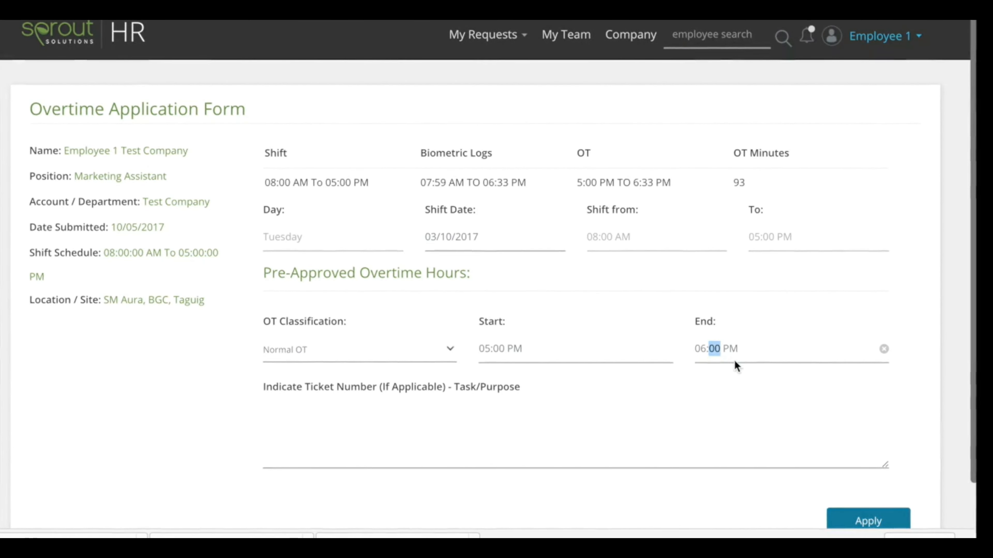
text(33)
click(722, 378)
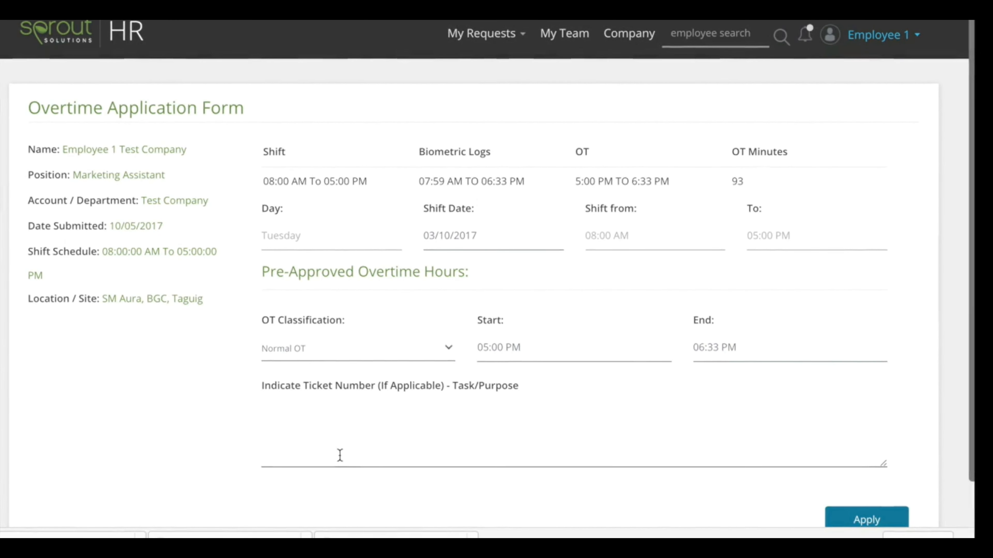
Step: Enter "Finished working on a rush project with the team." as the overtime task/purpose and apply for the overtime
click(339, 424)
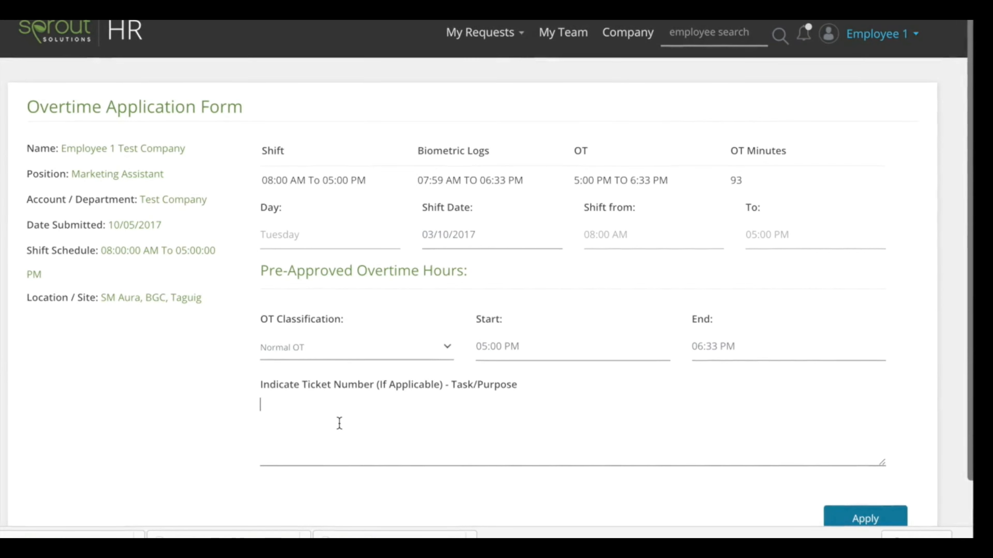
text(Fi)
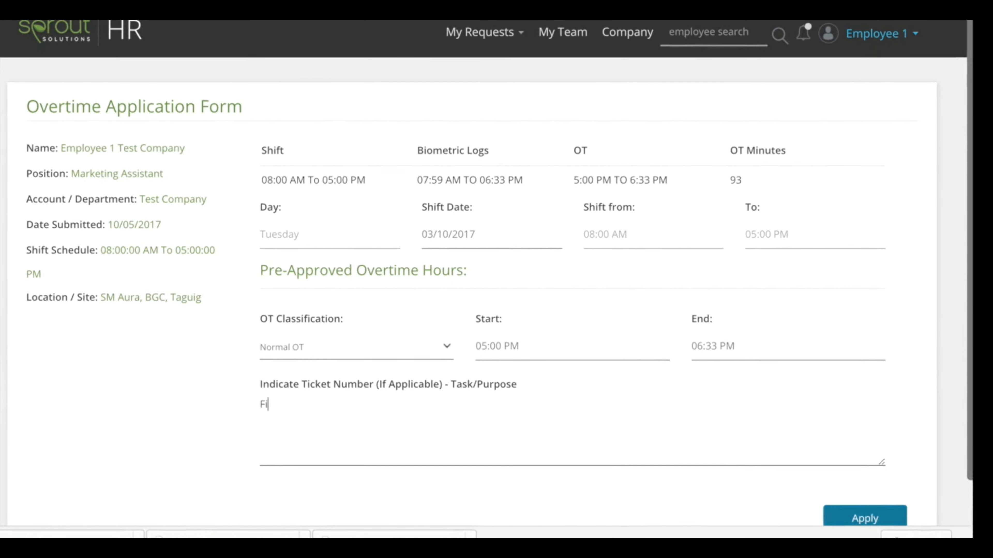
text(nished wro)
key(BackSpace)
key(BackSpace)
text(or)
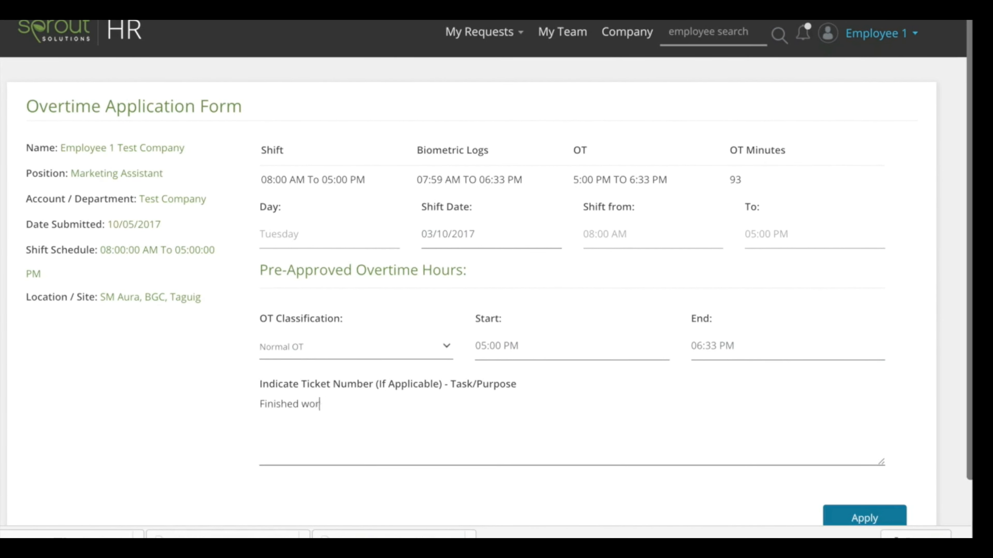
text(king on a rush pro)
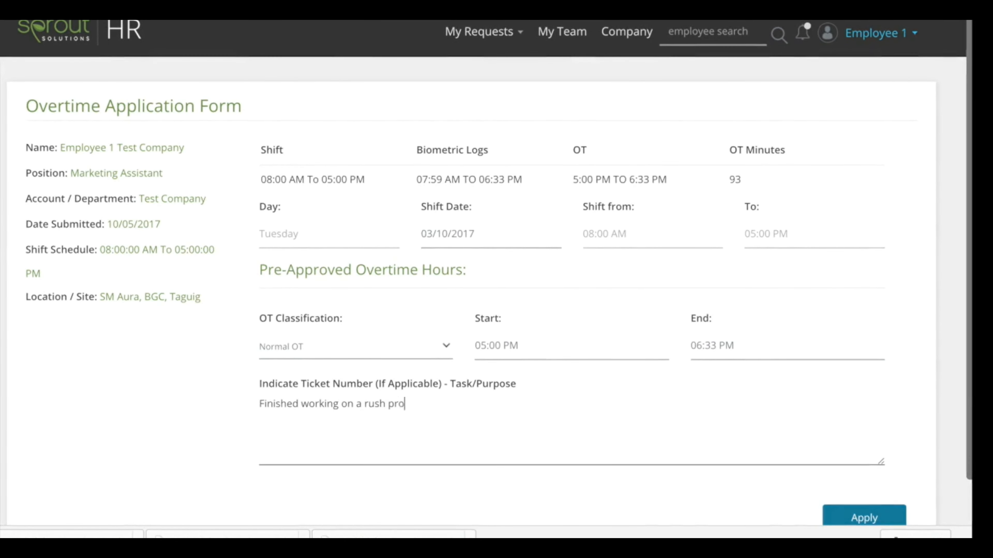
text(ject with the team.)
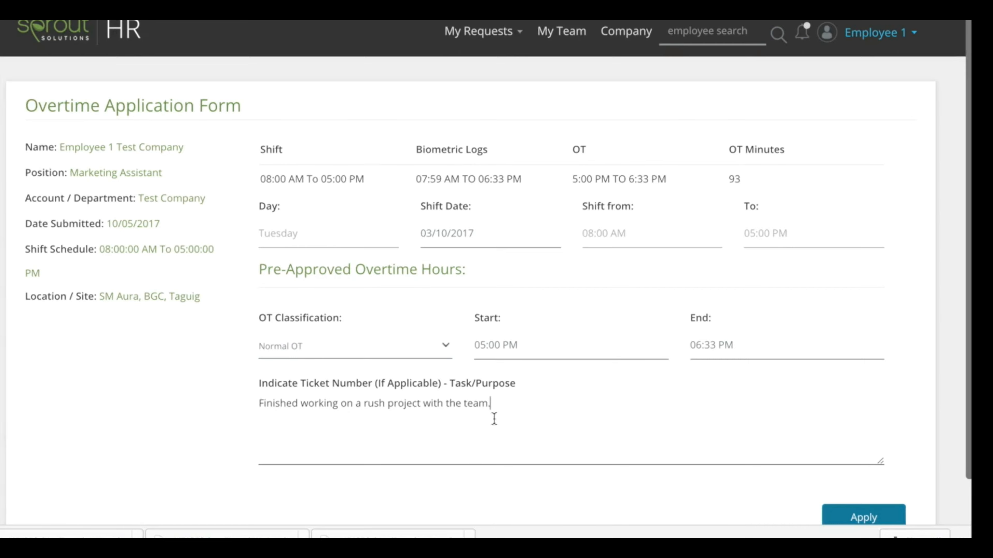
scroll(659, 477, down, 2)
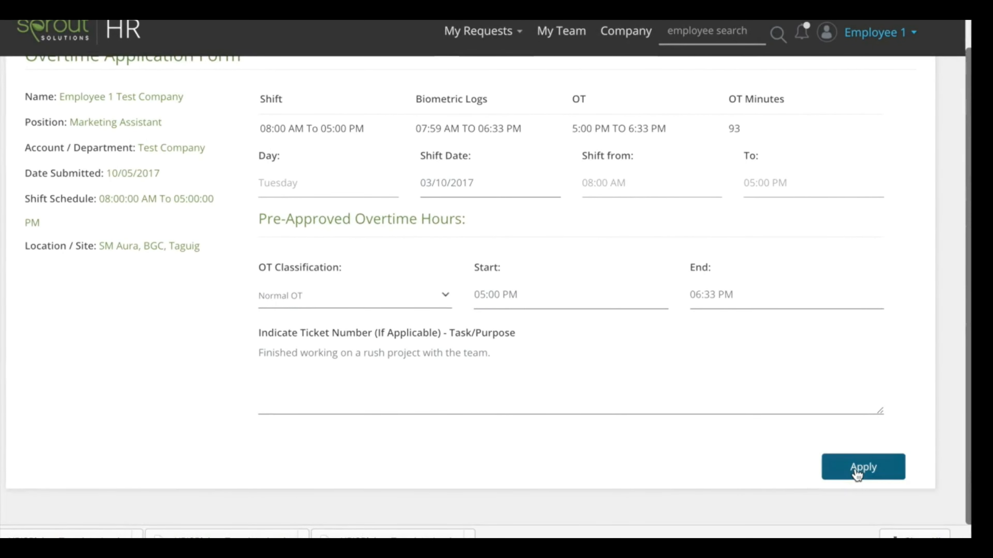
click(857, 473)
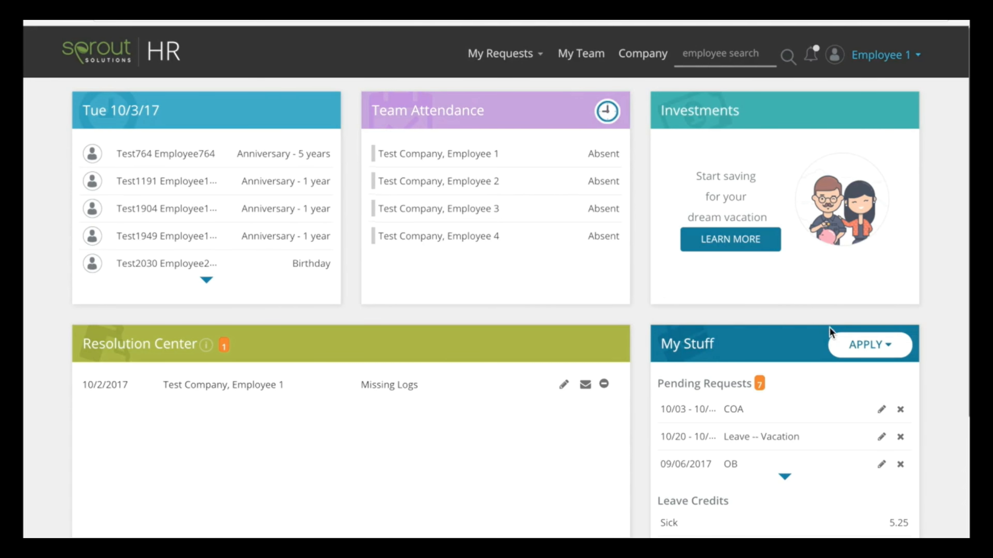
Step: Start a schedule adjustment application with the reason "New schedule assignment for October 19 to 21."
click(857, 348)
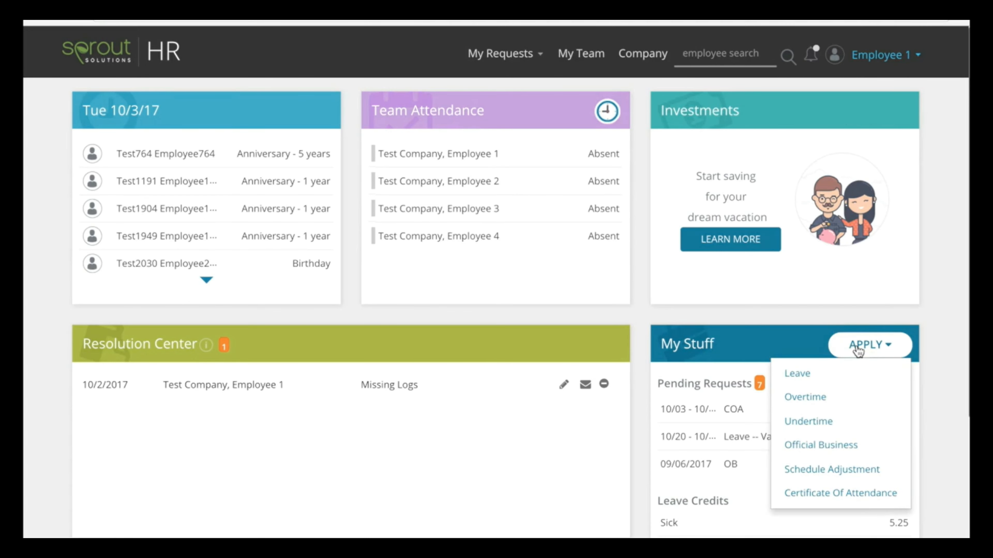
click(834, 478)
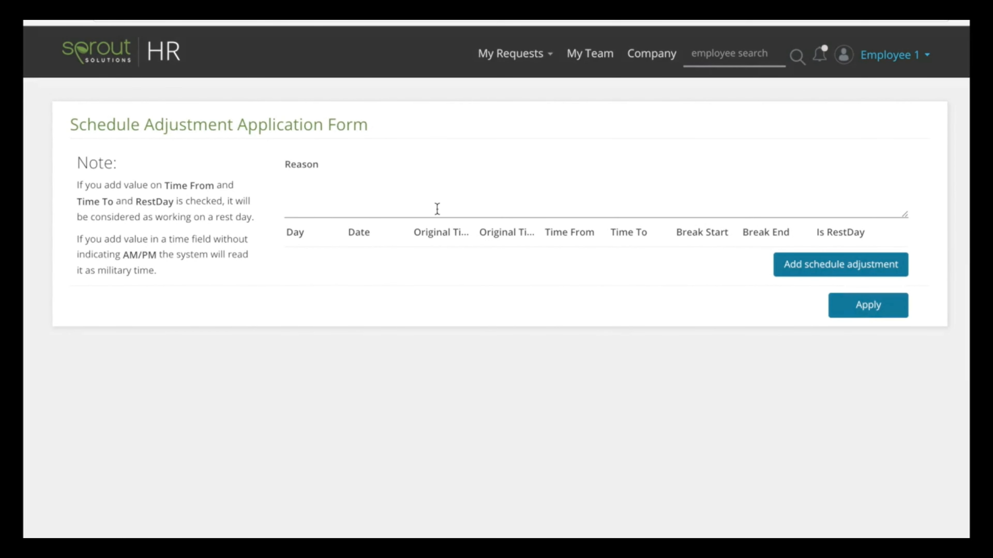
click(438, 199)
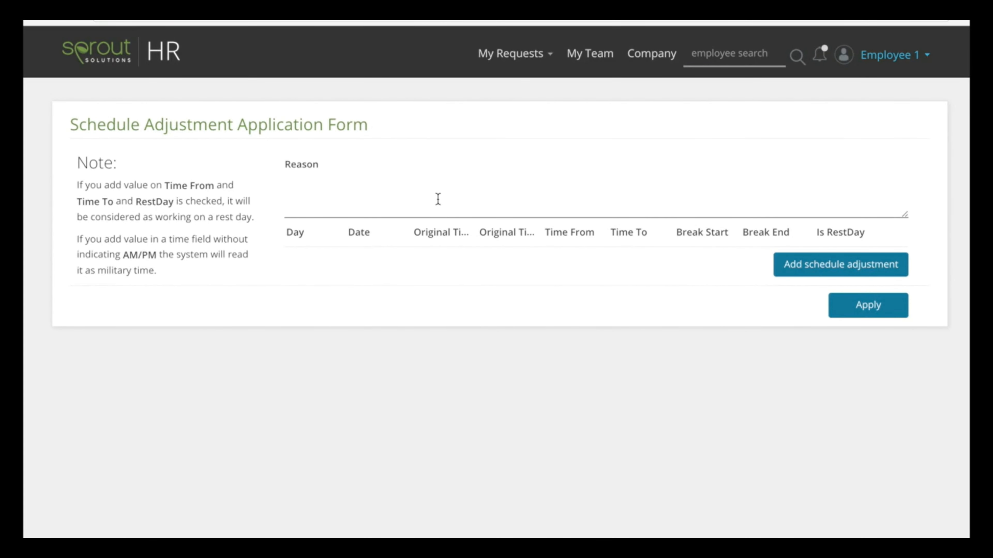
text(New schedule assignm)
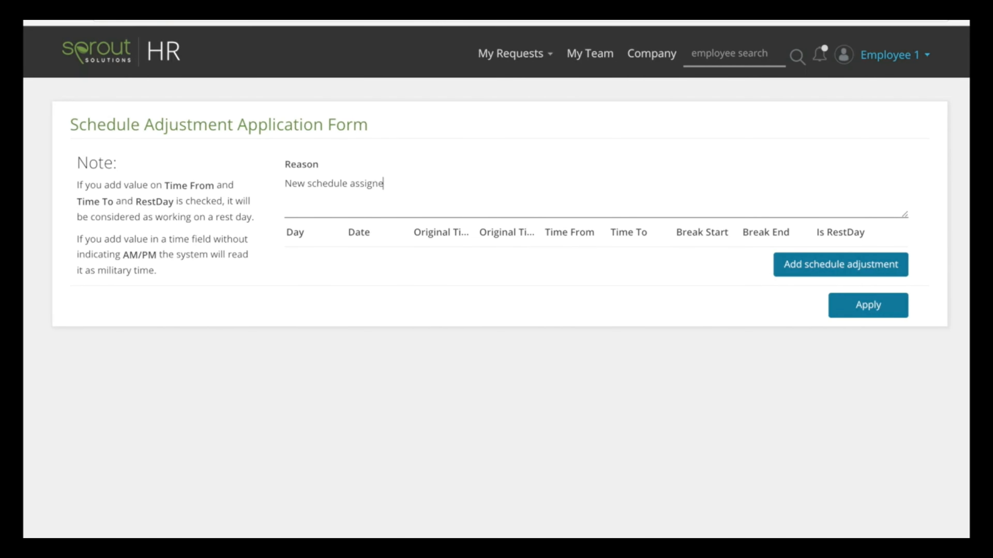
key(BackSpace)
text(nment for October 19 to 21.)
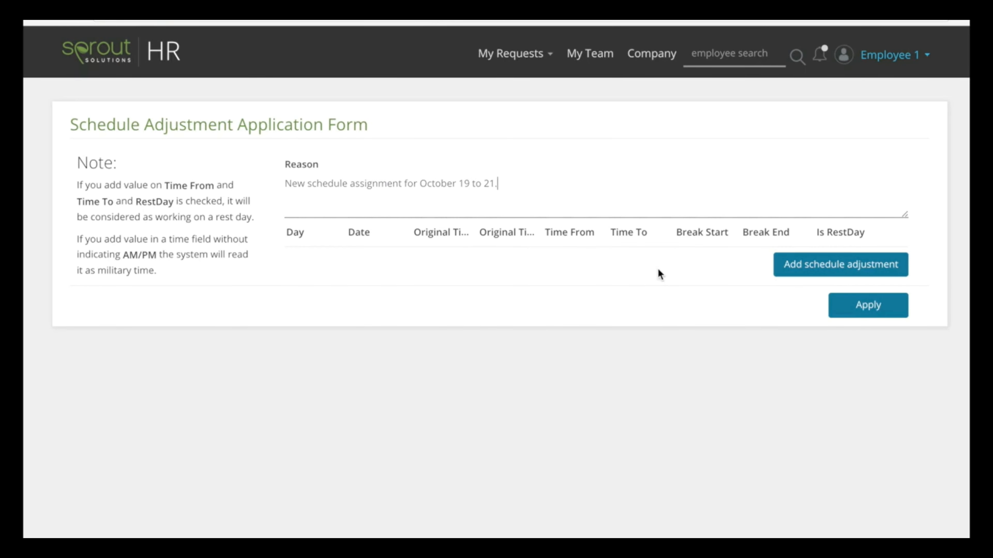
Step: Begin adding a schedule adjustment with its start set to 10/19/2017 10:00 AM
click(841, 274)
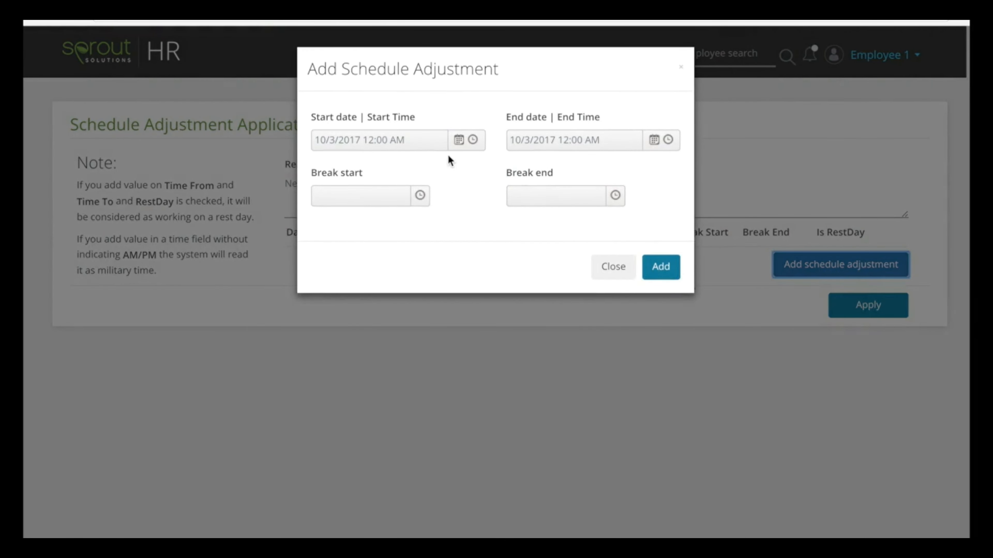
click(459, 141)
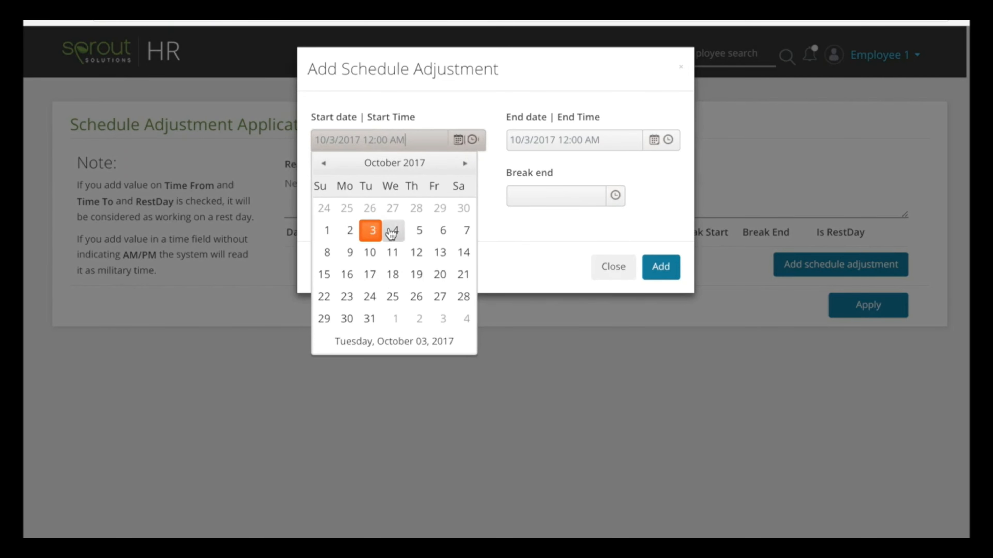
click(416, 276)
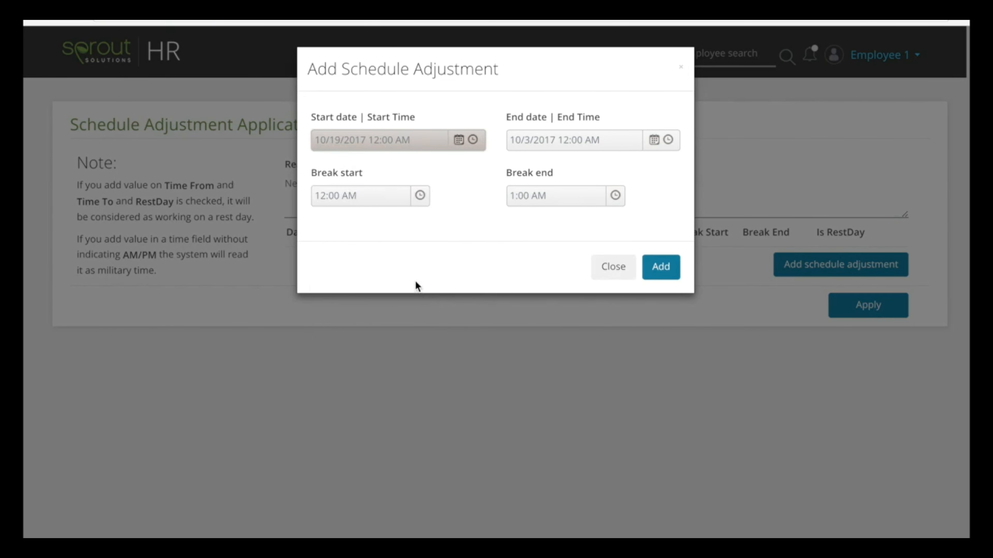
click(474, 141)
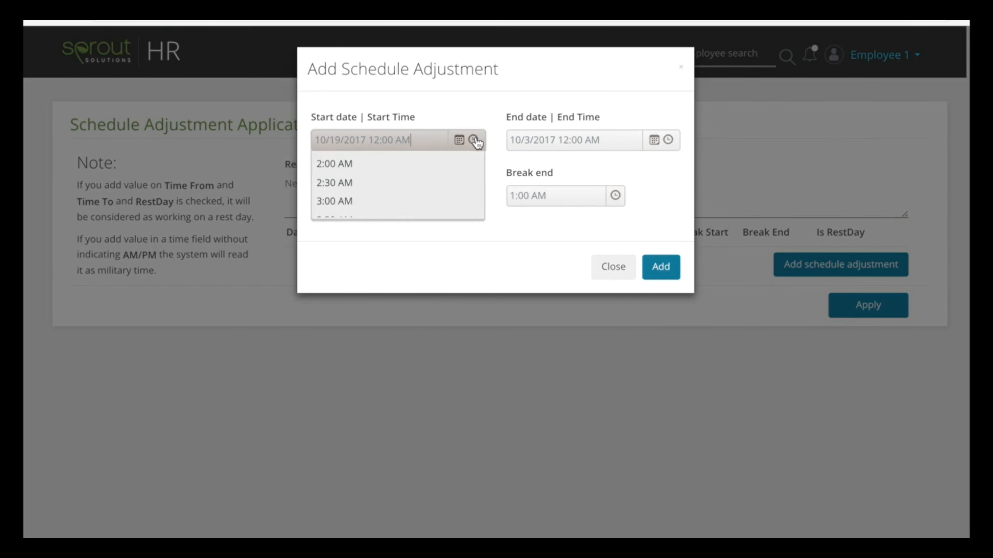
scroll(427, 206, down, 3)
scroll(426, 204, down, 4)
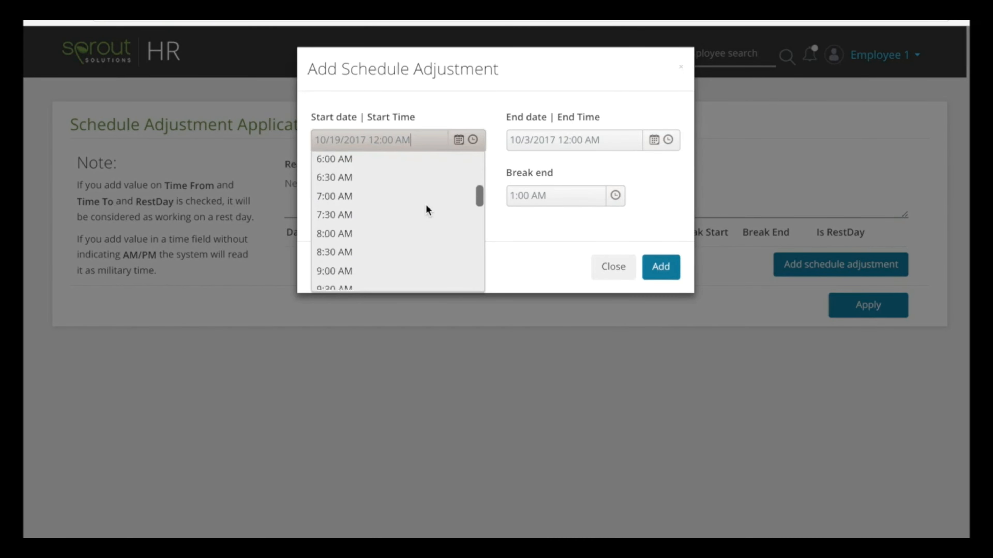
click(420, 239)
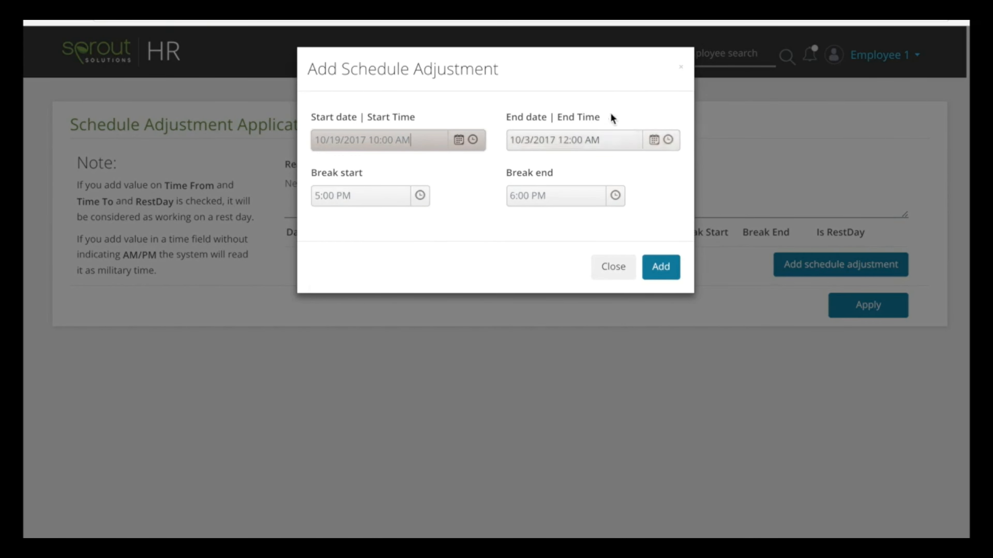
Step: Set the schedule adjustment's end to 10/21/2017 7:00 PM and add it to the application
click(654, 140)
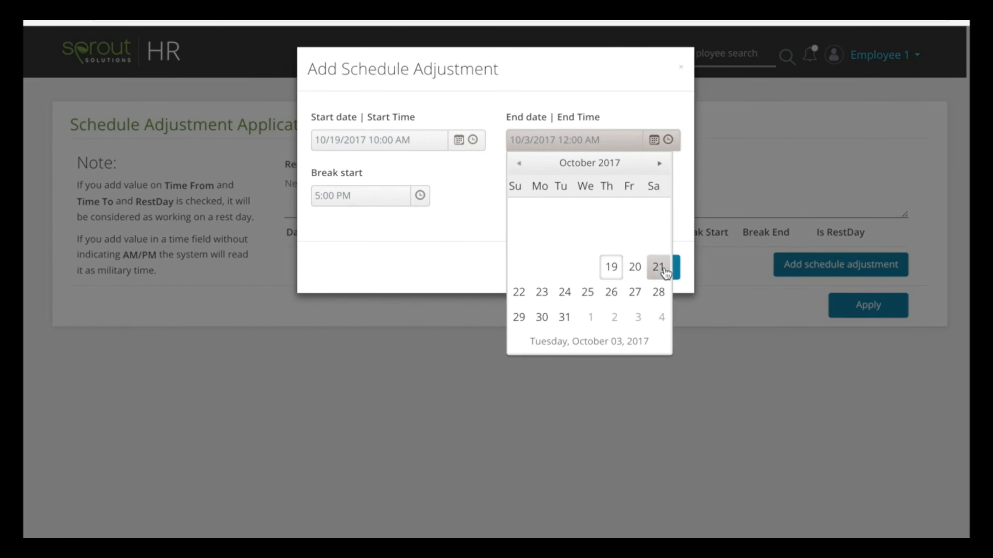
click(664, 270)
click(671, 141)
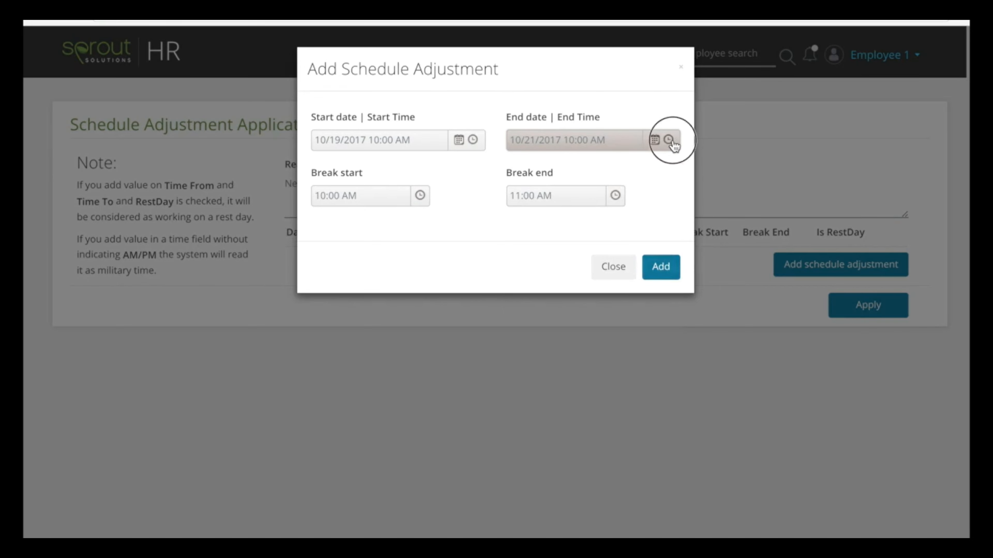
scroll(596, 215, down, 6)
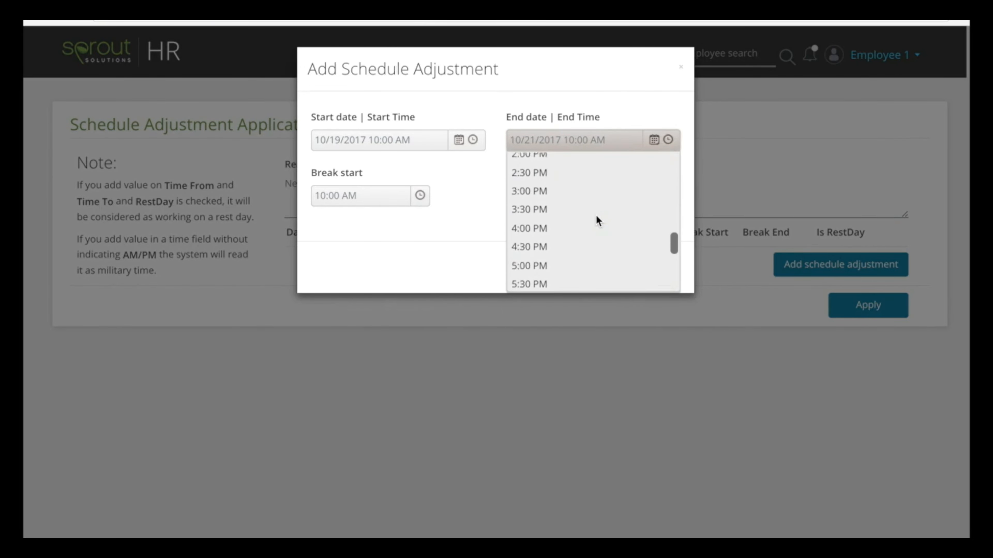
scroll(595, 221, down, 3)
click(585, 231)
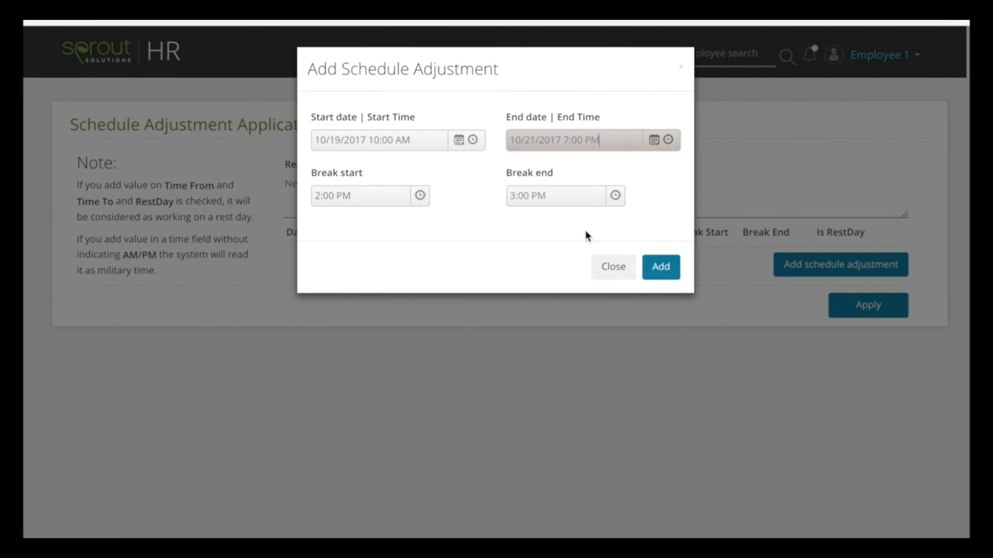
click(585, 231)
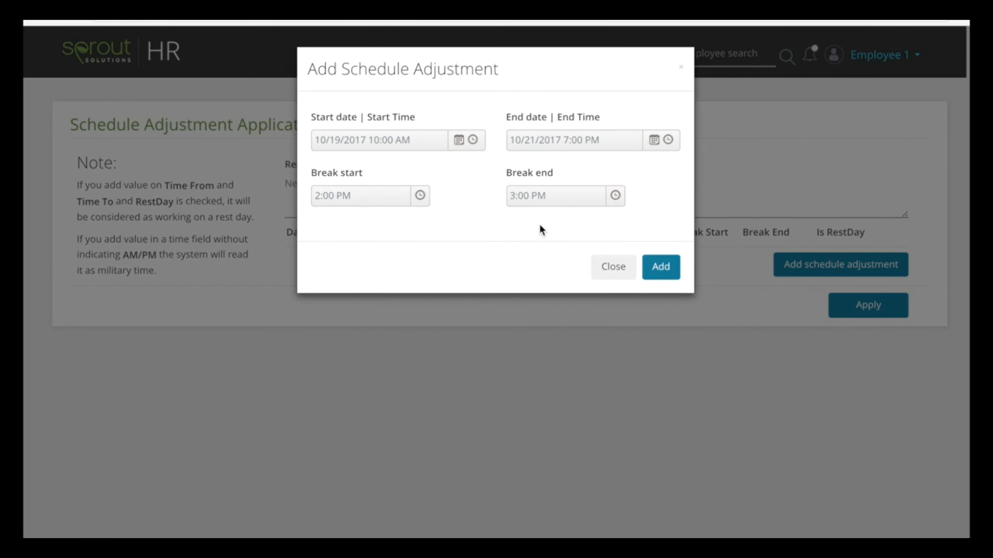
click(666, 268)
click(616, 271)
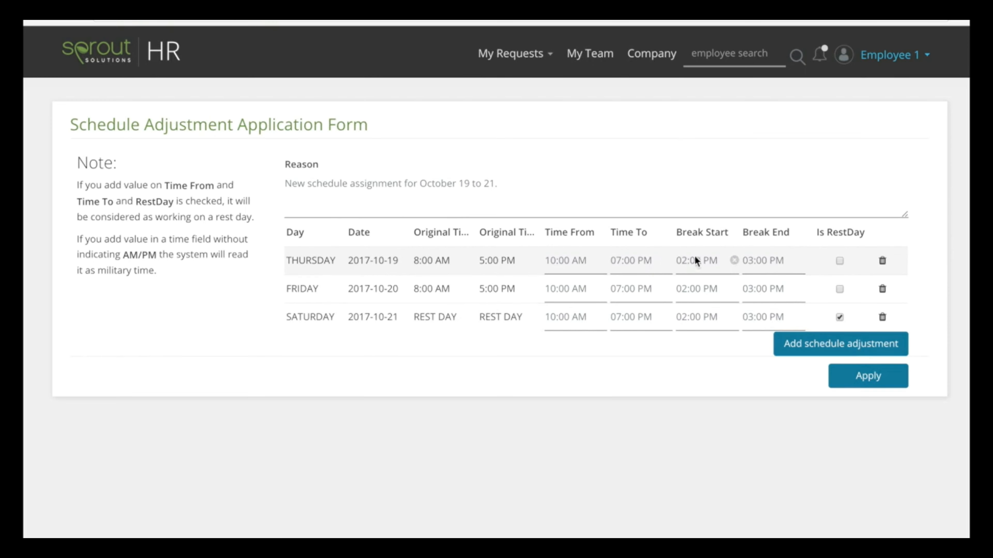
Step: Try marking Thursday 2017-10-19 as a rest day with working time from 10:00 AM to 07:00 PM, and clear the rest day mark
click(839, 261)
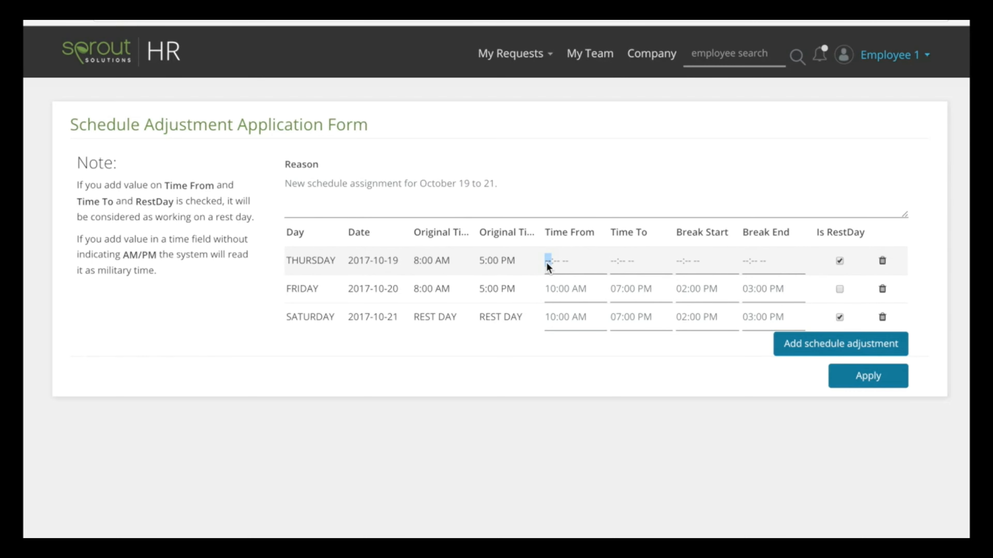
text(10:)
text(000a)
key(Tab)
text(7)
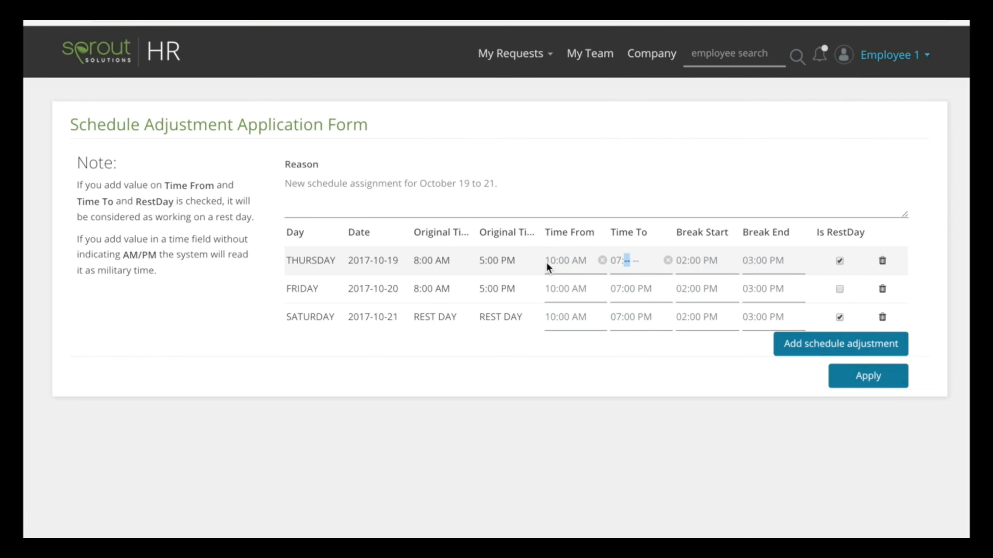
text(00p)
click(840, 261)
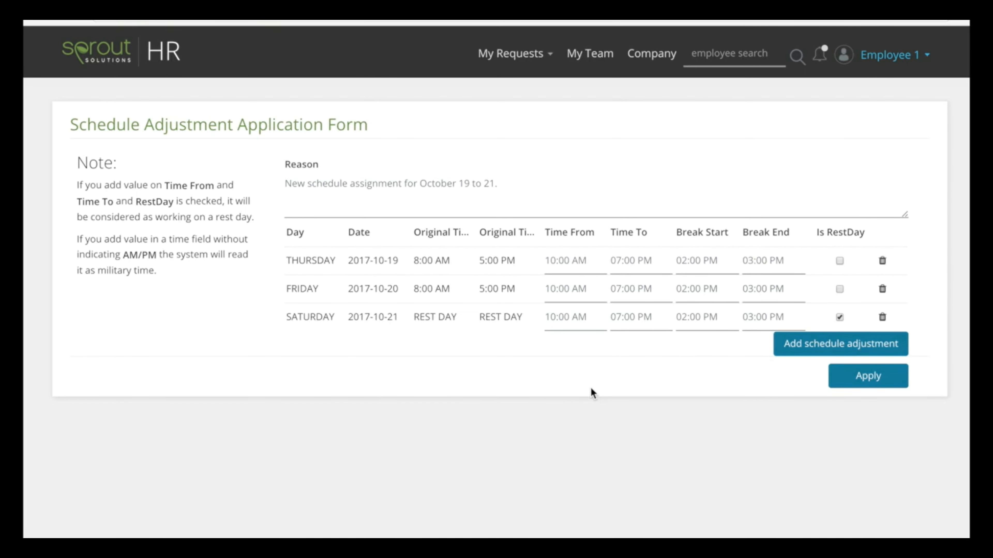
Step: Submit the schedule adjustment application to the supervisor and acknowledge the submission
click(893, 383)
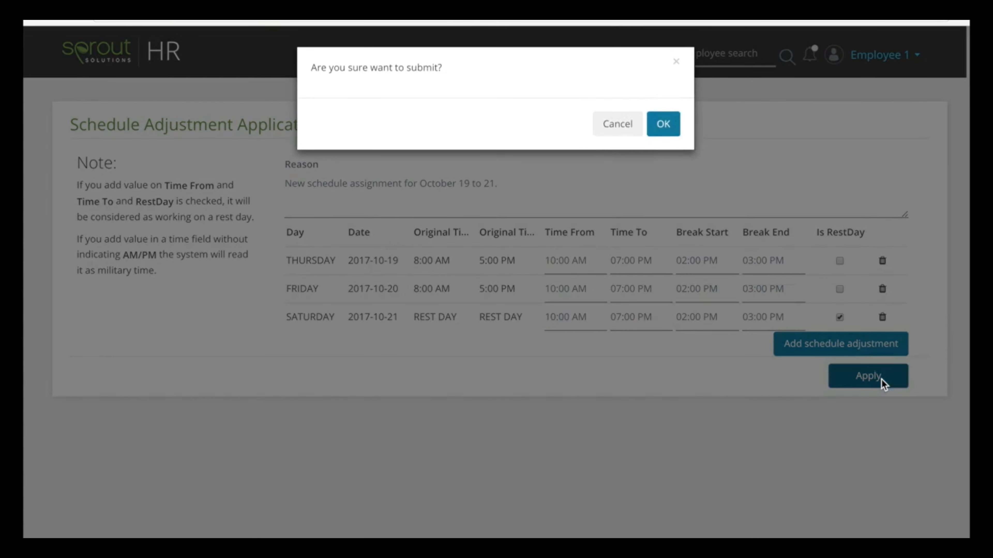
click(664, 124)
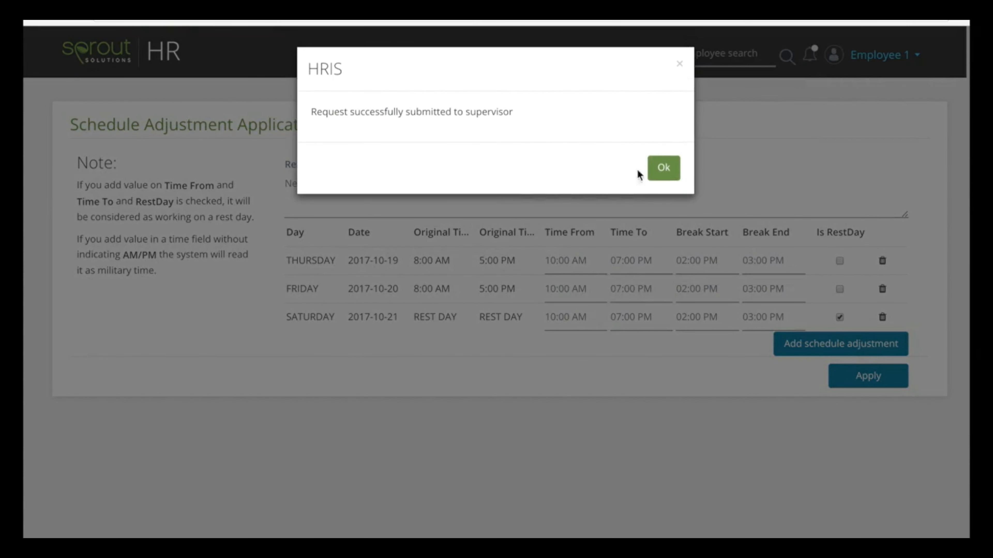
click(665, 172)
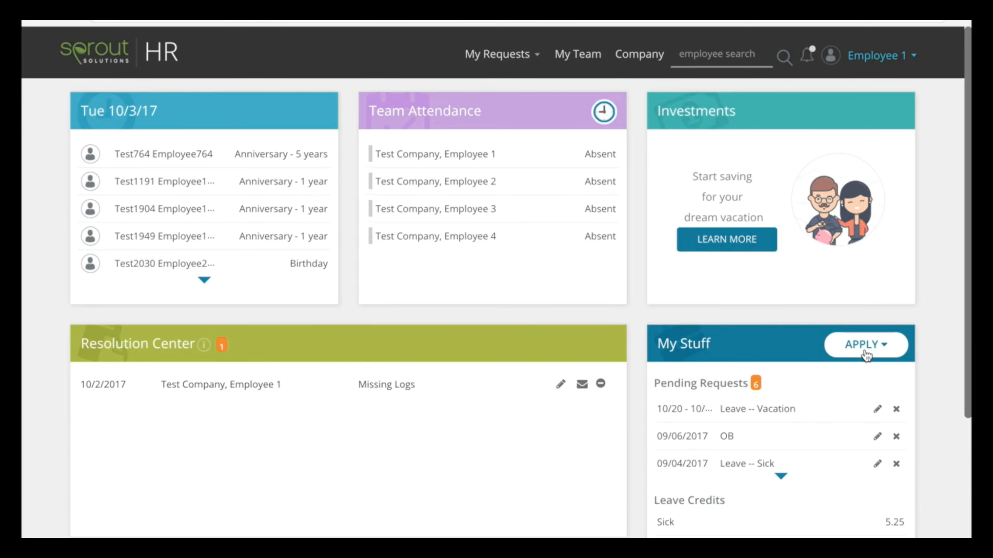
click(504, 55)
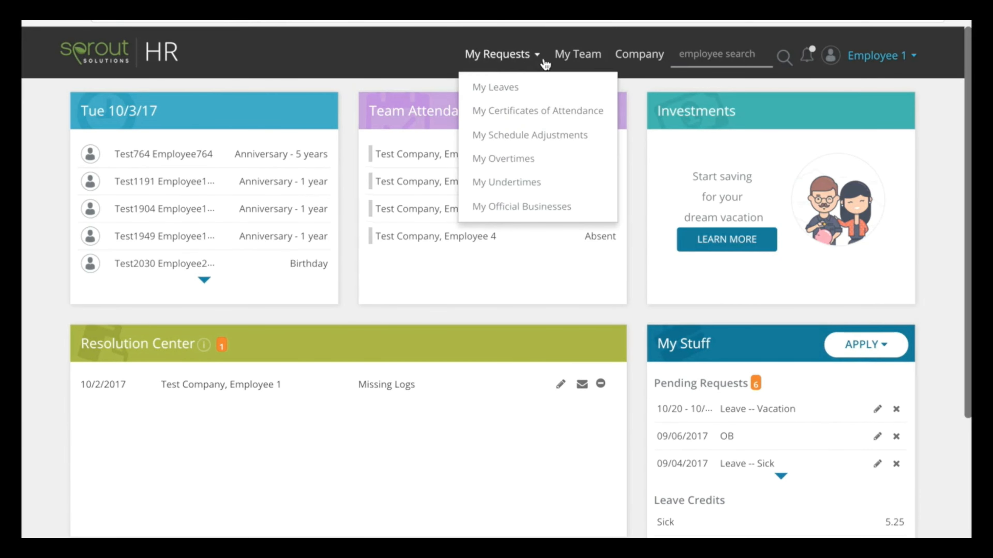
click(579, 279)
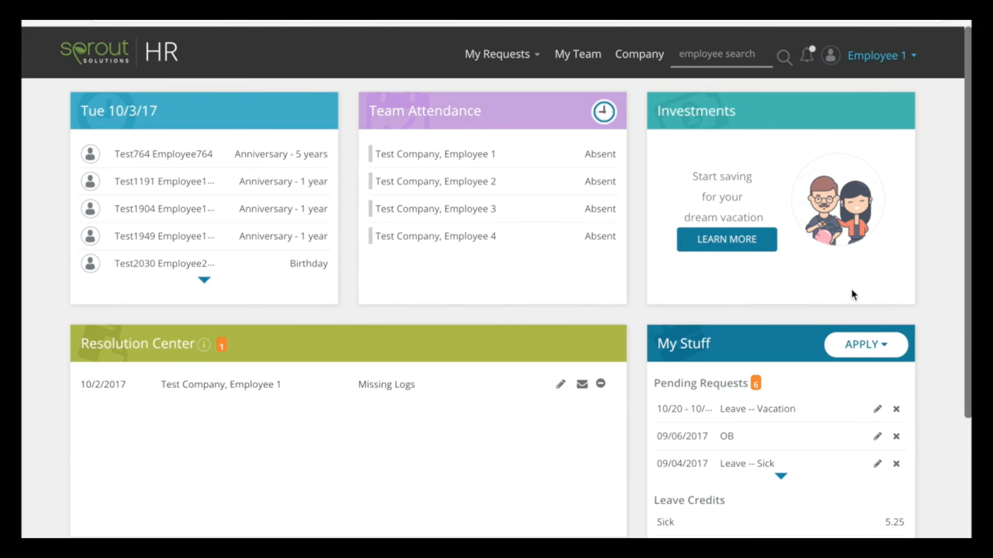
Step: Start a Certificate of Attendance application and set its type to Power Outage
click(875, 345)
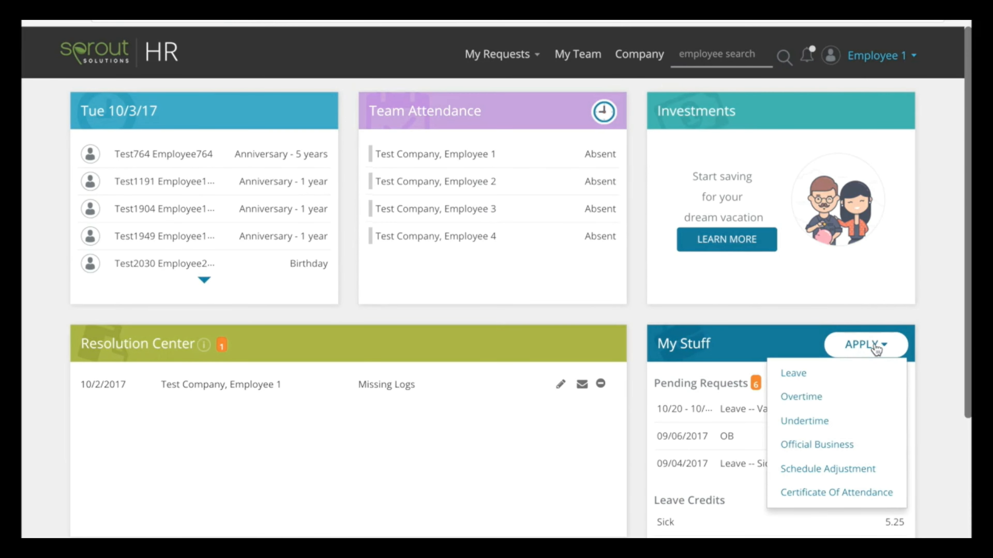
click(825, 494)
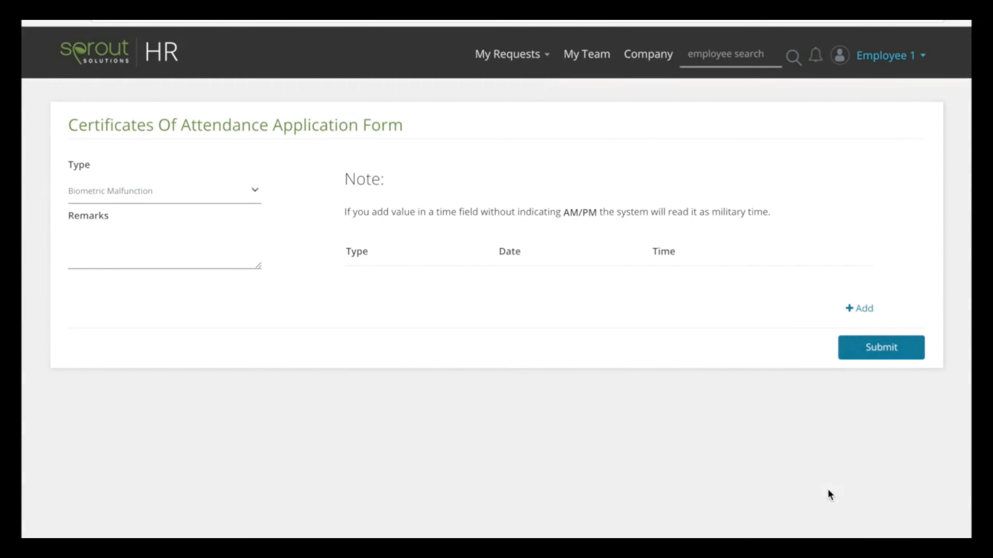
click(206, 191)
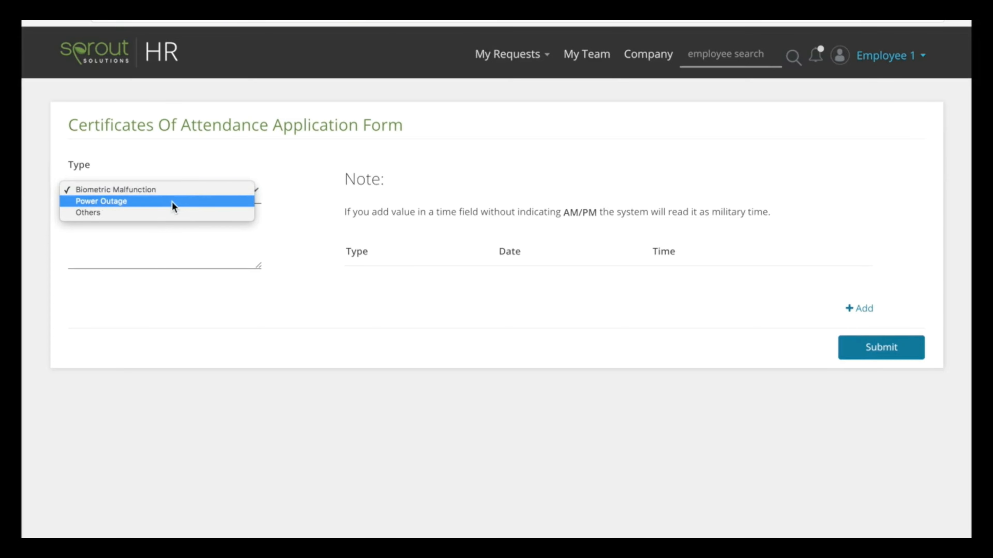
click(184, 201)
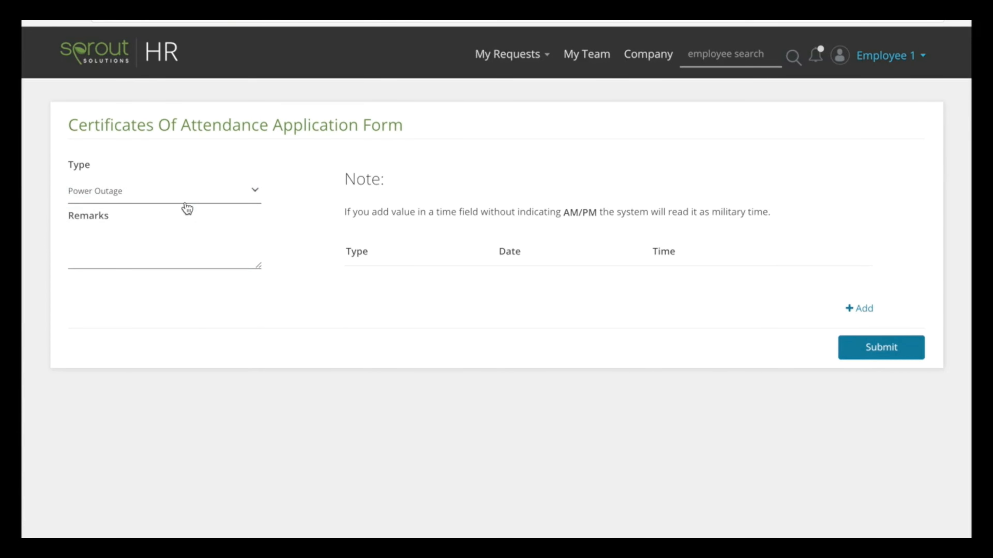
Step: Enter the remarks "No power this morning. The fingerprint scanner wasn't working." in the certificate of attendance application
click(164, 235)
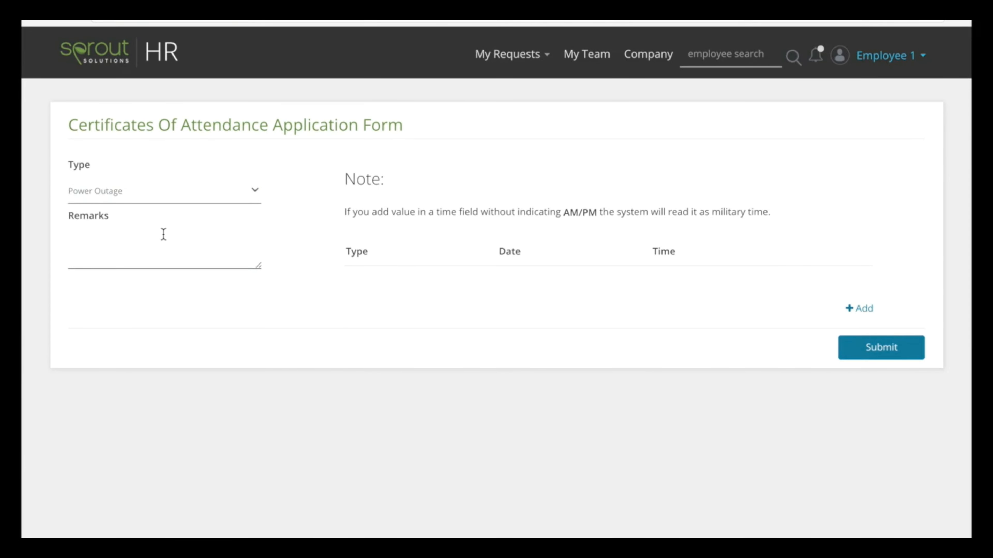
text(No power this morning. The )
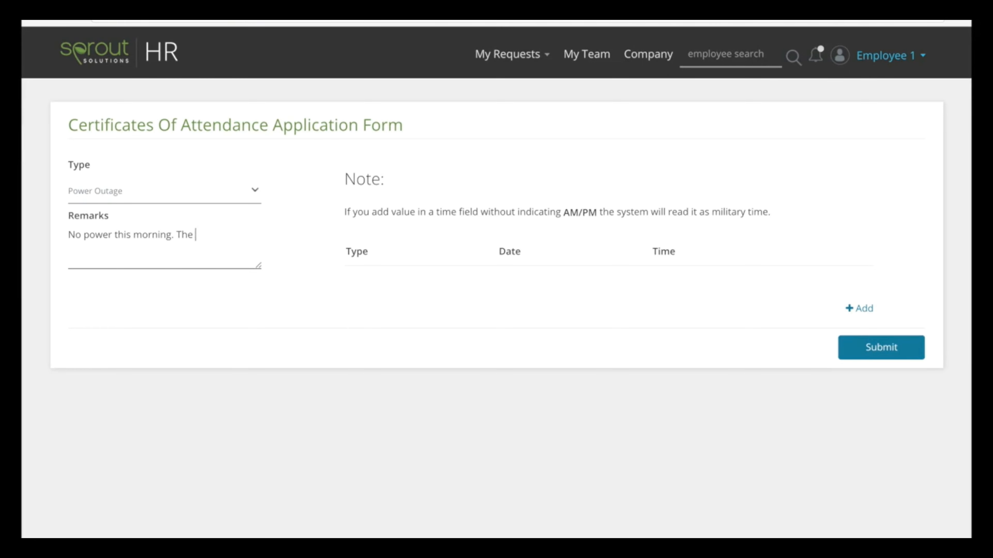
text(fingerprint scanner wa)
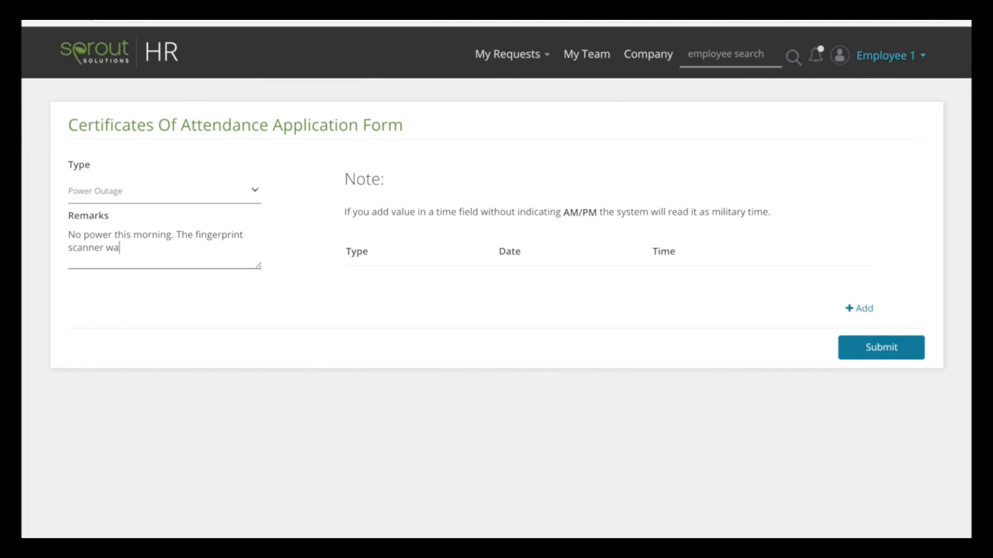
text(sn't work)
key(BackSpace)
key(BackSpace)
key(BackSpace)
key(BackSpace)
key(BackSpace)
text(working.)
Step: Add an In log entry to the application, dated 03/10/2017 with the time 07:53 AM
click(860, 309)
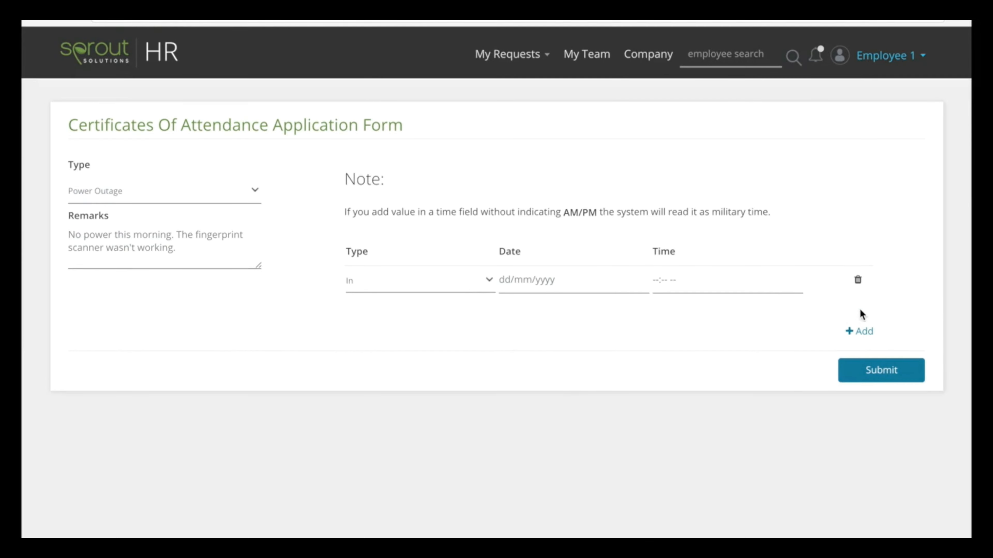
click(429, 280)
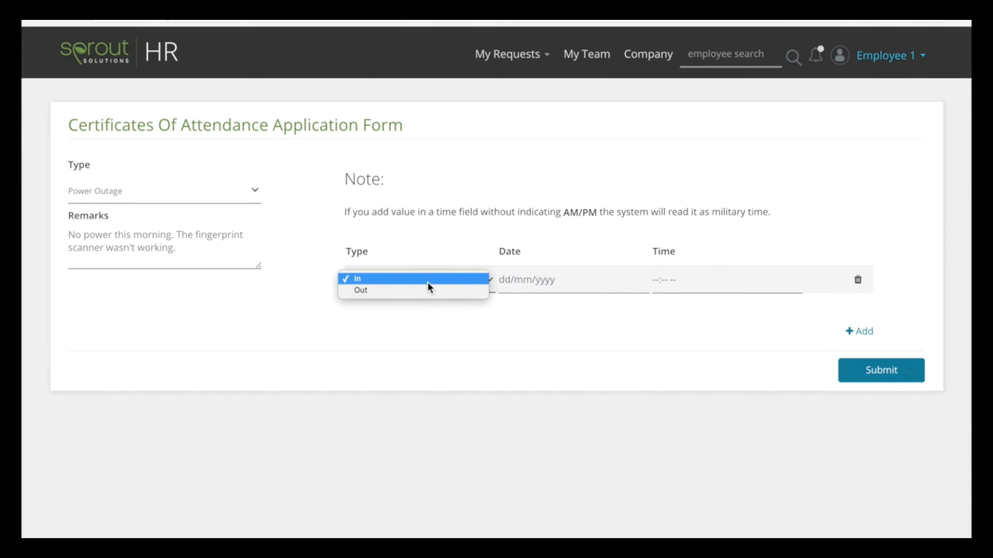
click(428, 284)
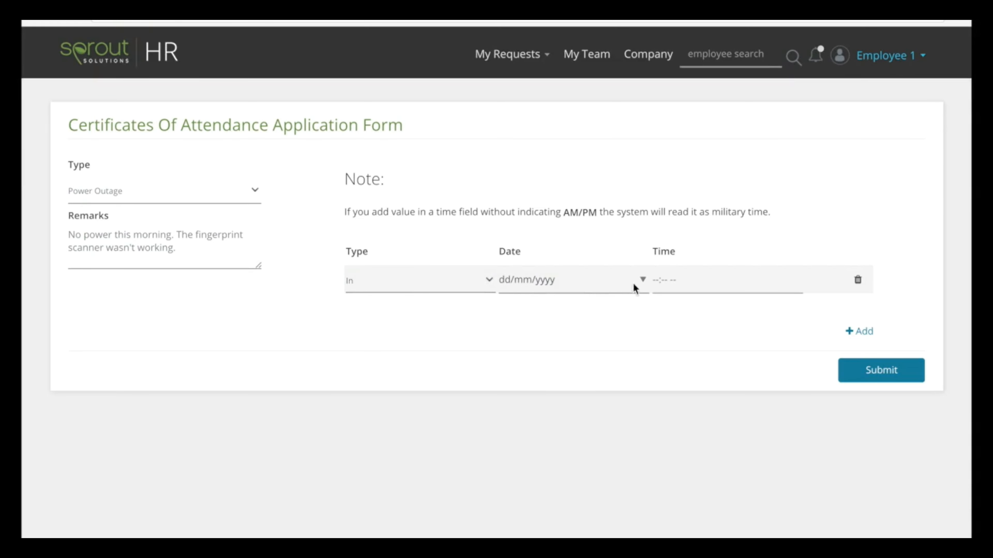
click(643, 279)
click(567, 346)
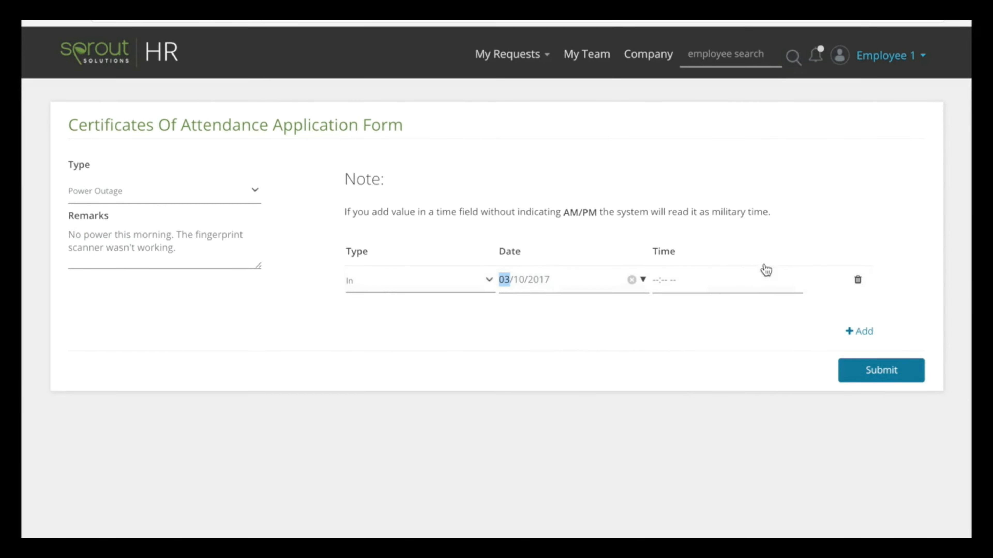
click(653, 280)
text(07:-- --)
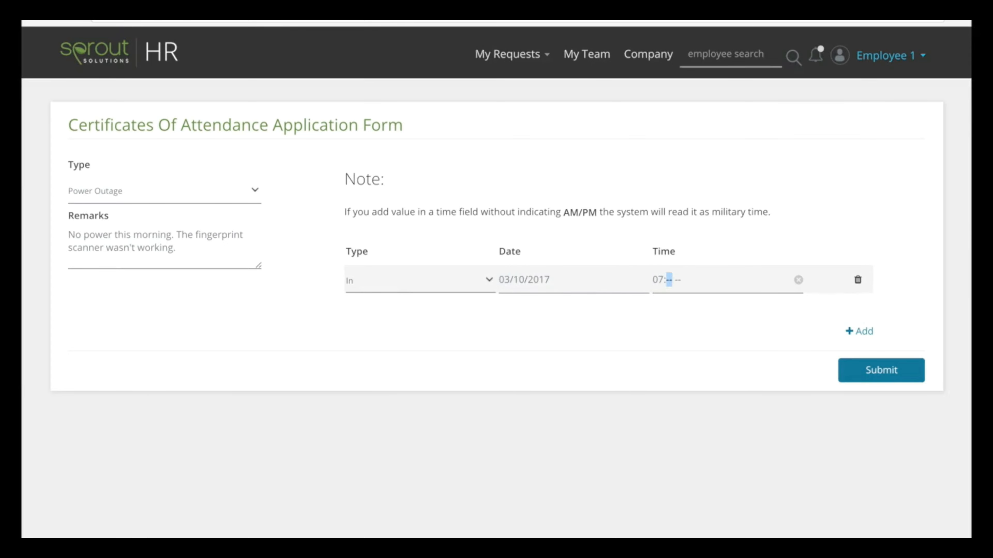
text(53a)
click(635, 344)
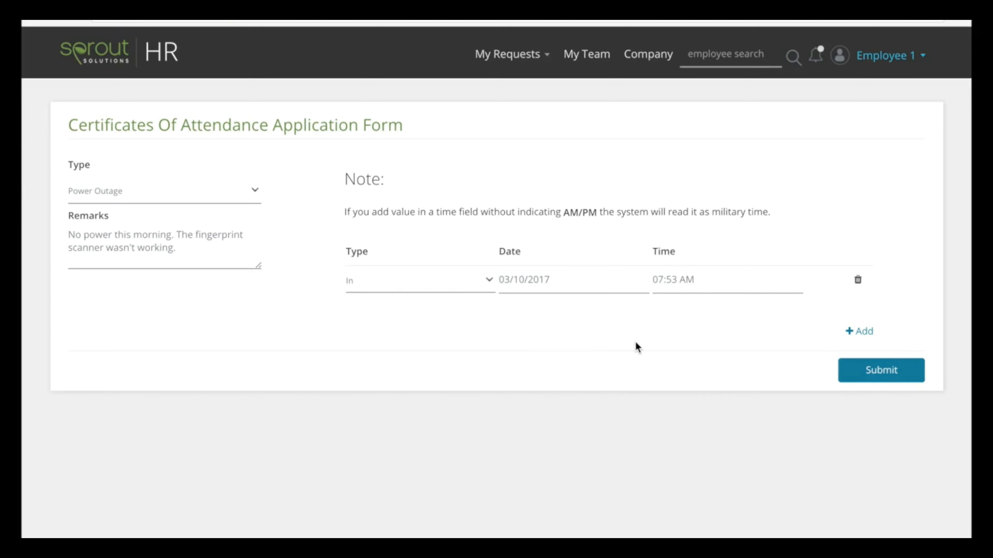